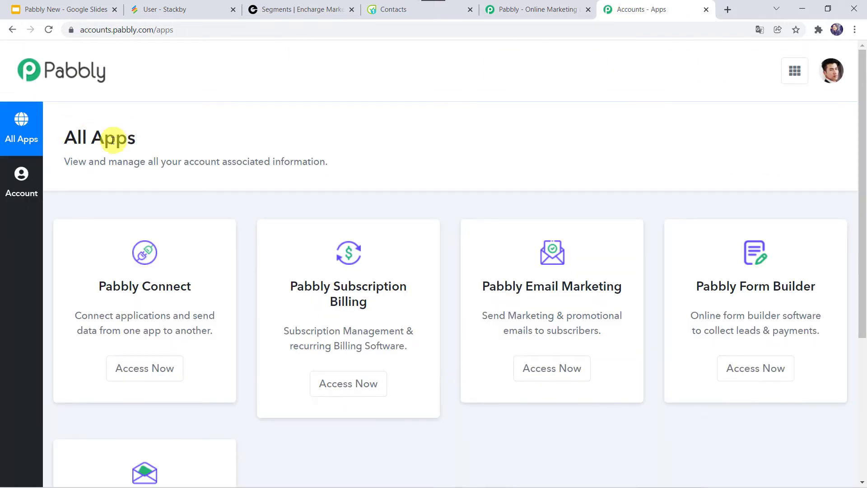
# Open Pabbly Connect and create the workflow 'Stackby, Encharge and Flowlu Integration'
pyautogui.click(146, 368)
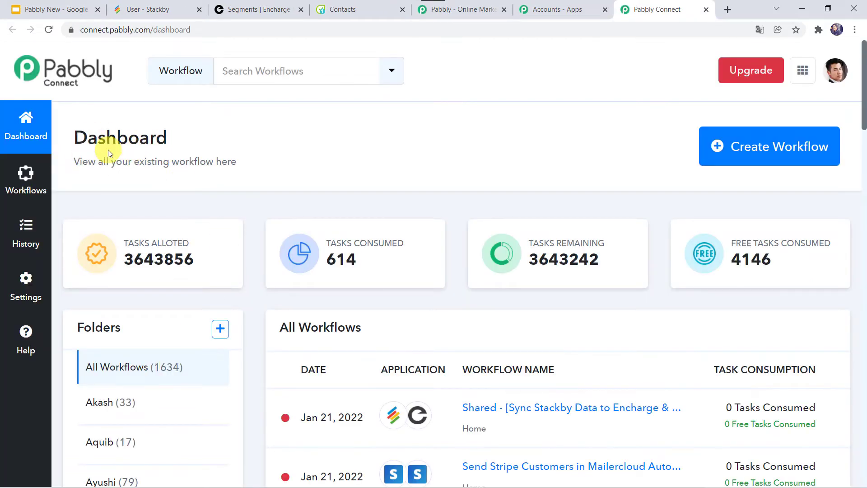
pyautogui.scroll(-6, 405, 345)
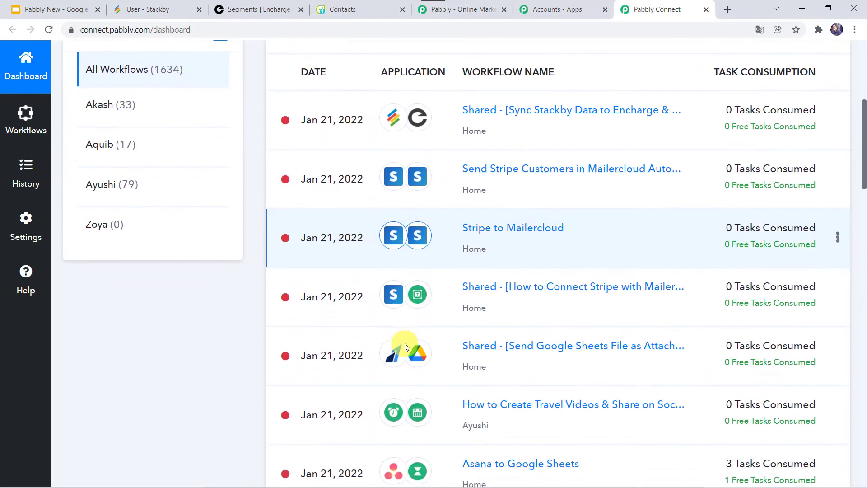
pyautogui.scroll(6, 405, 343)
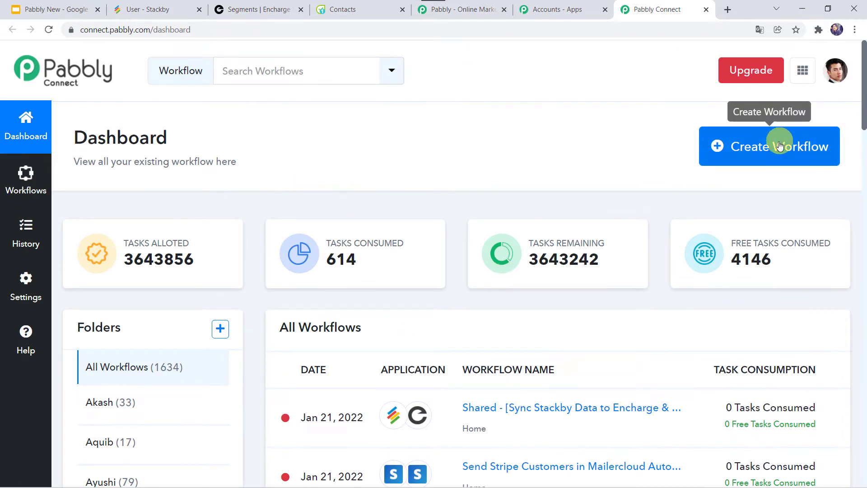
pyautogui.click(754, 150)
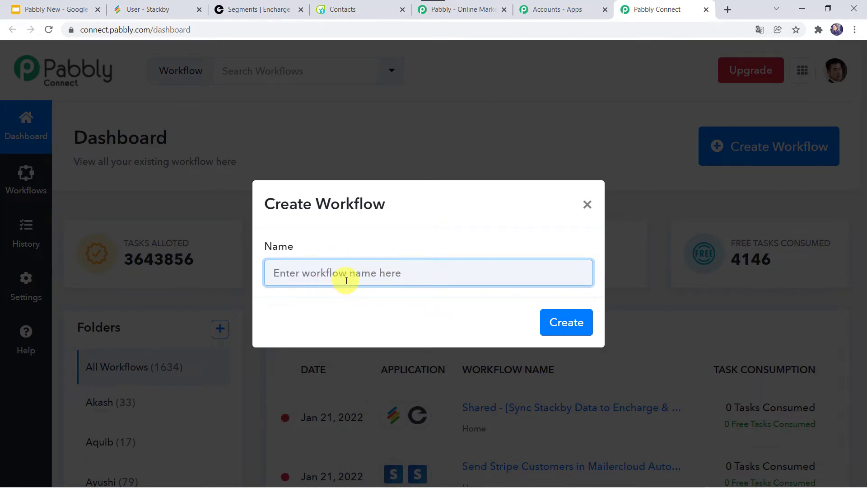
pyautogui.write('S')
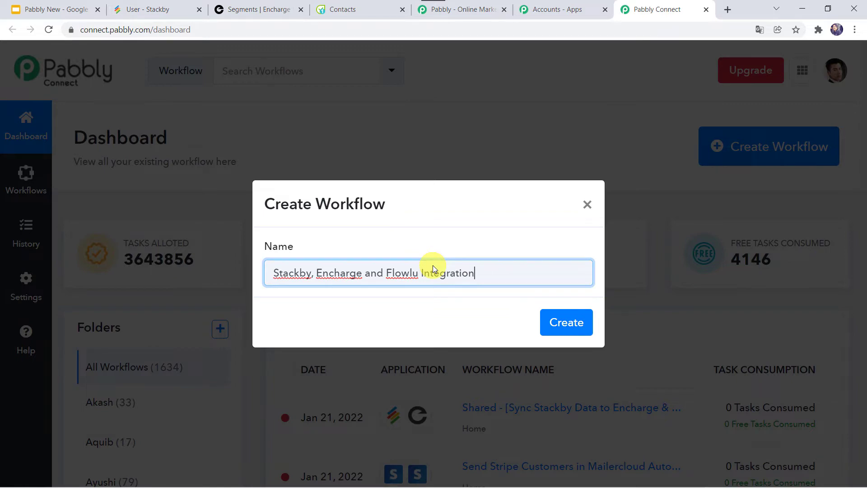
pyautogui.click(561, 323)
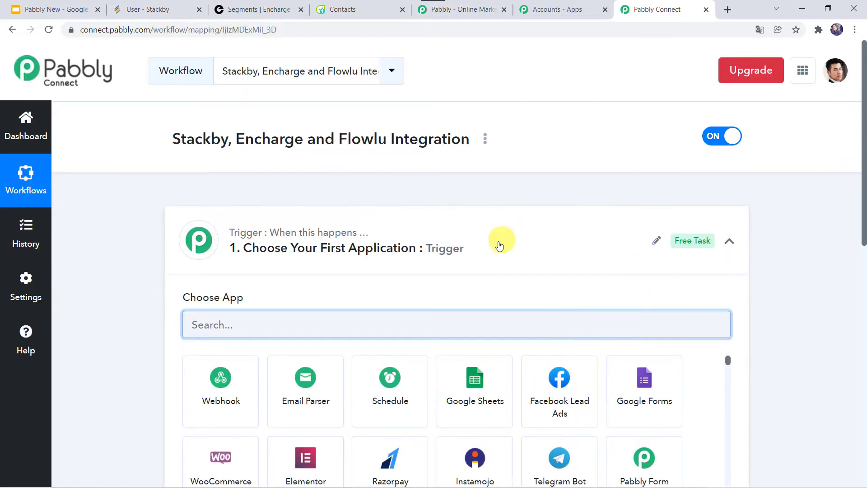
# Set the trigger app to Stackby with the New Row trigger event
pyautogui.click(466, 248)
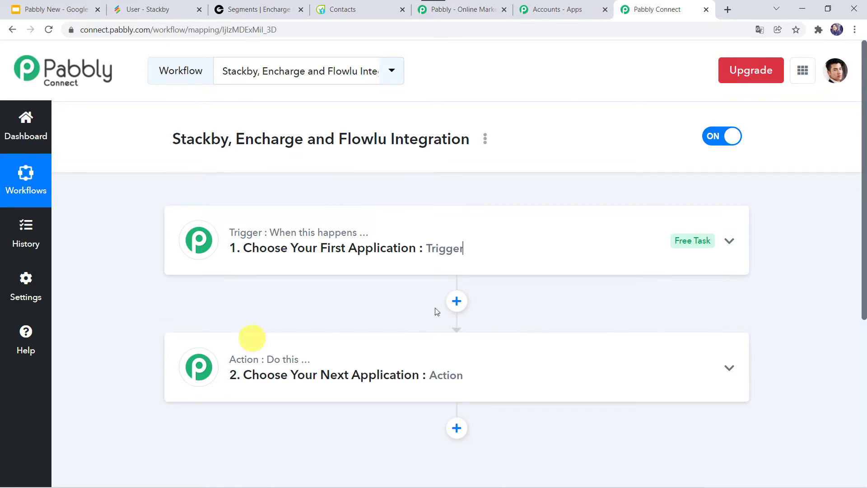
pyautogui.click(454, 238)
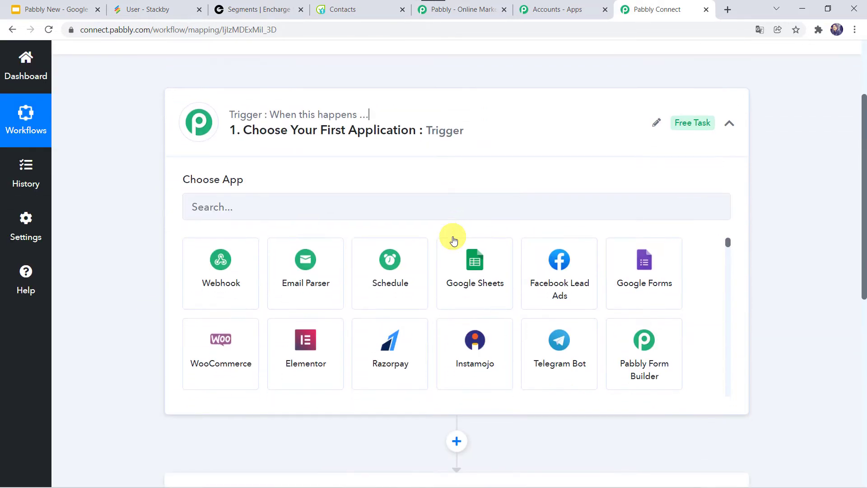
pyautogui.click(357, 202)
pyautogui.write('Stack')
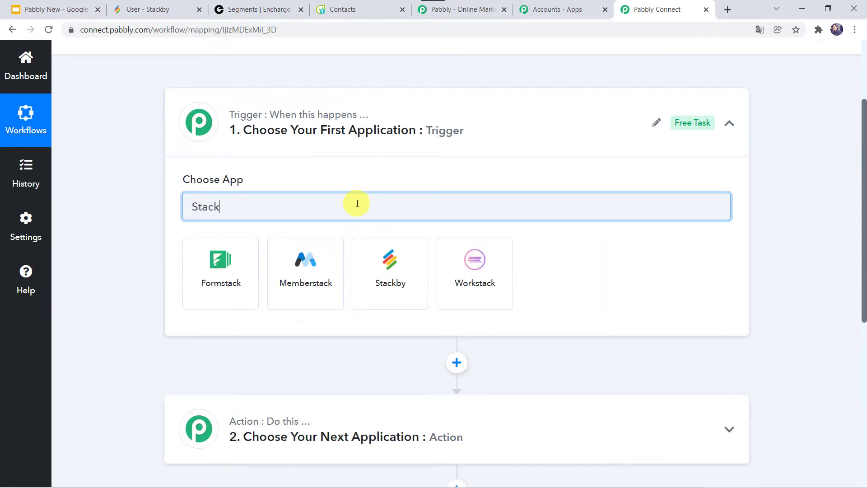
pyautogui.click(384, 270)
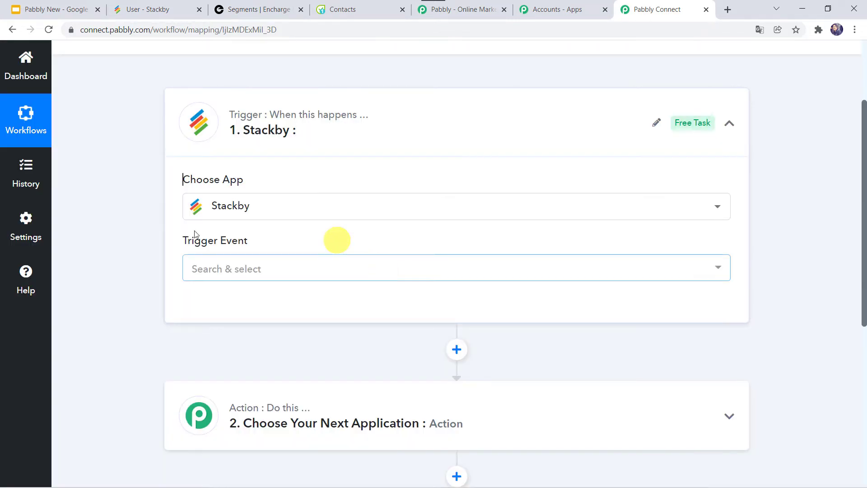
pyautogui.click(235, 275)
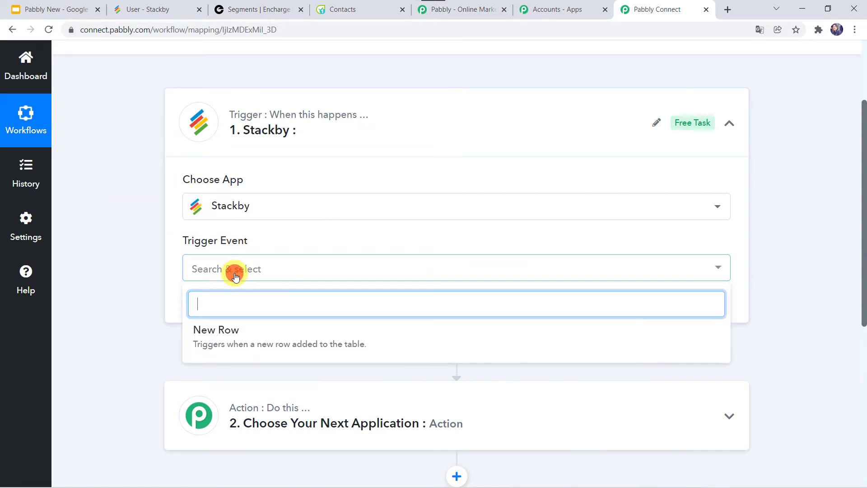
pyautogui.click(210, 332)
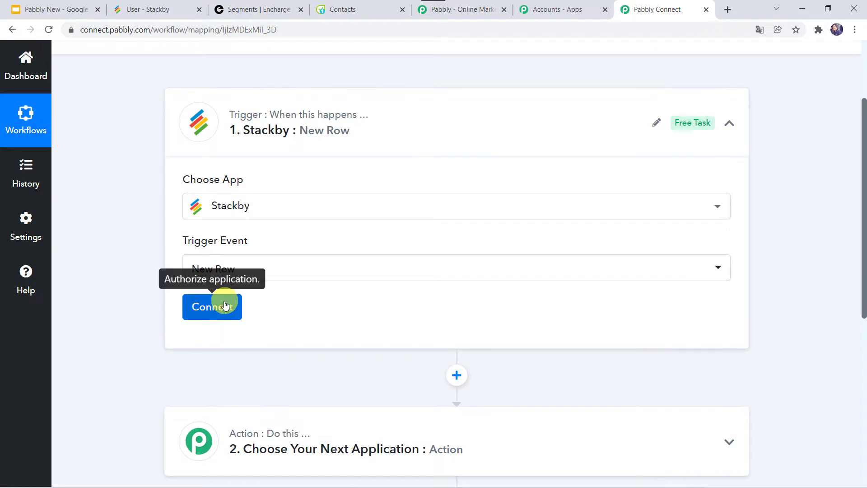
# Start a new Stackby connection, then switch to the Stackby dashboard tab
pyautogui.click(225, 307)
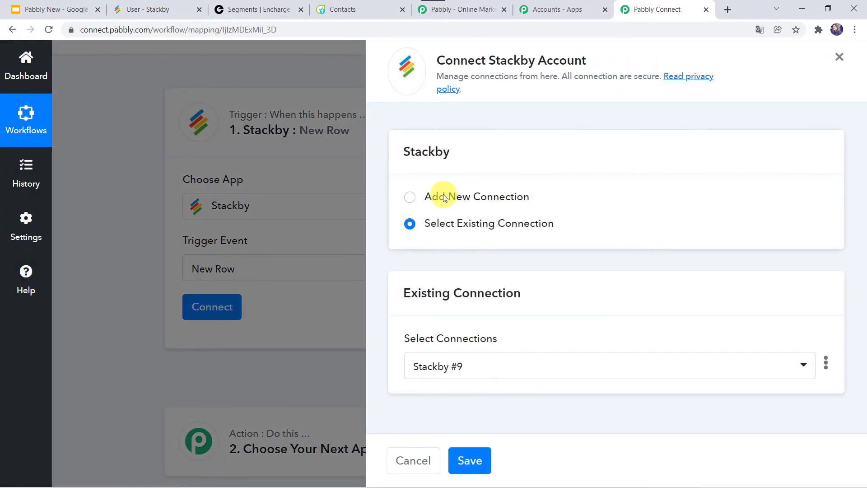
pyautogui.click(444, 196)
pyautogui.scroll(-1, 406, 312)
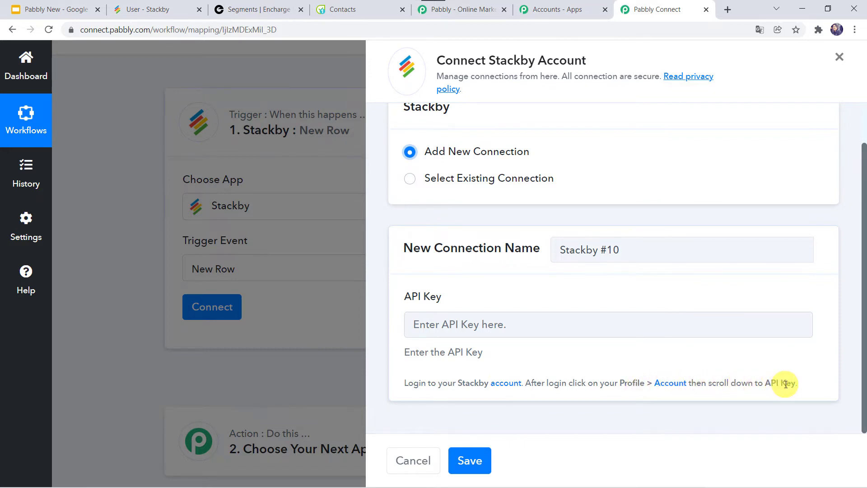
pyautogui.click(137, 10)
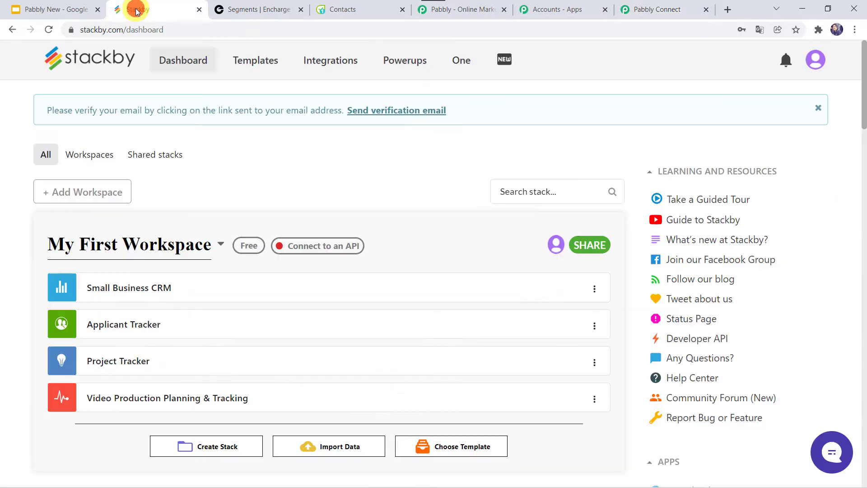
pyautogui.click(817, 61)
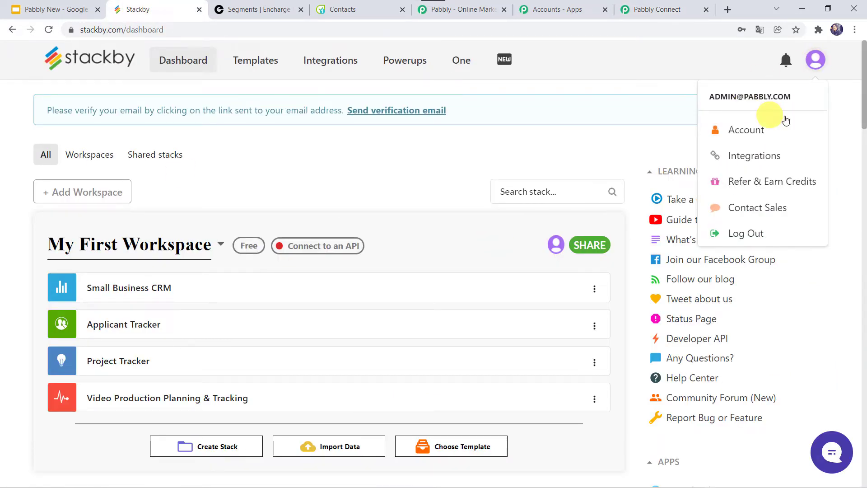
pyautogui.click(754, 129)
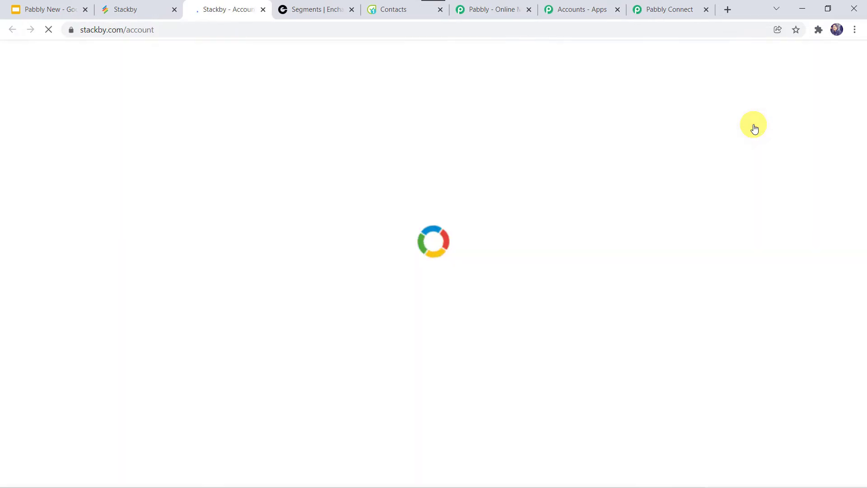
pyautogui.scroll(-8, 387, 310)
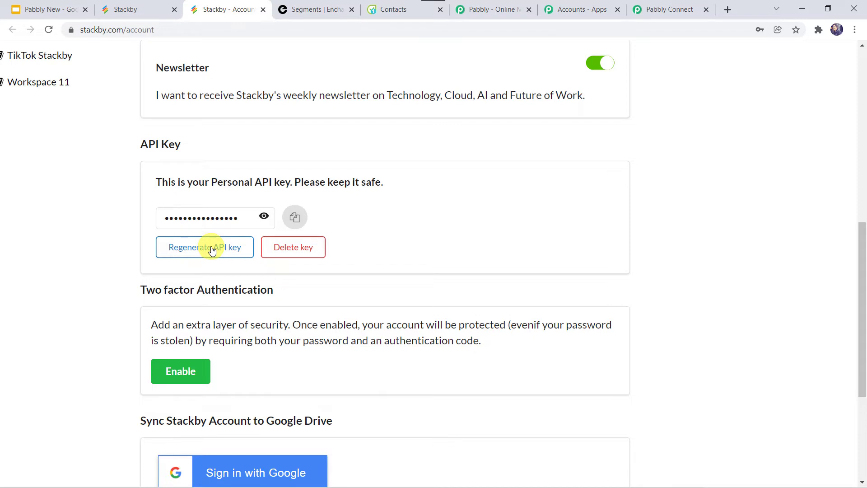
pyautogui.click(294, 218)
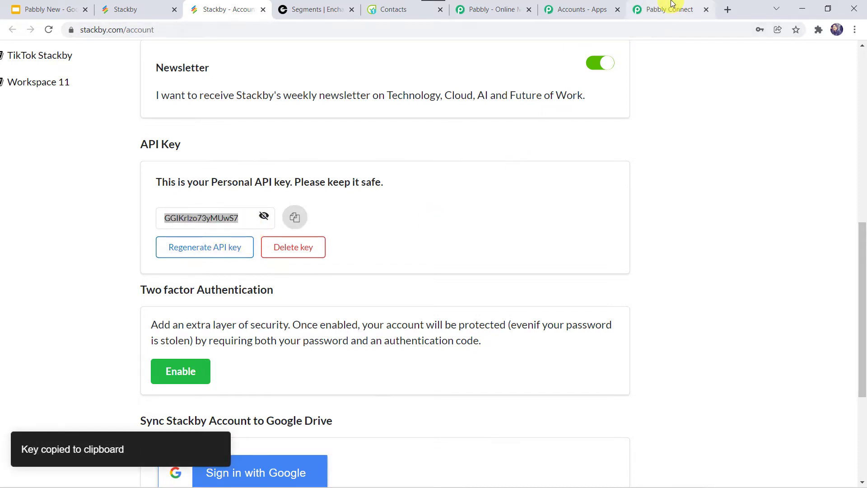
pyautogui.click(672, 7)
pyautogui.rightClick(453, 328)
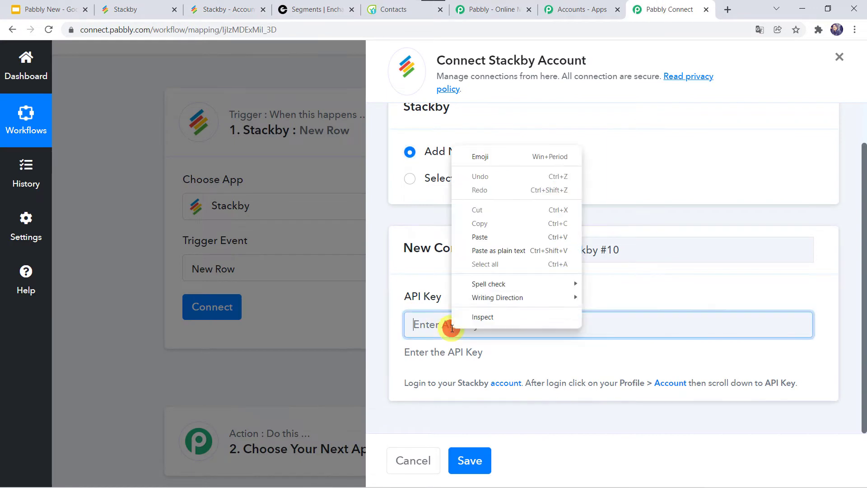
# Paste the Stackby API key, save the connection and show the Workspace, Stack and Table fields
pyautogui.click(505, 239)
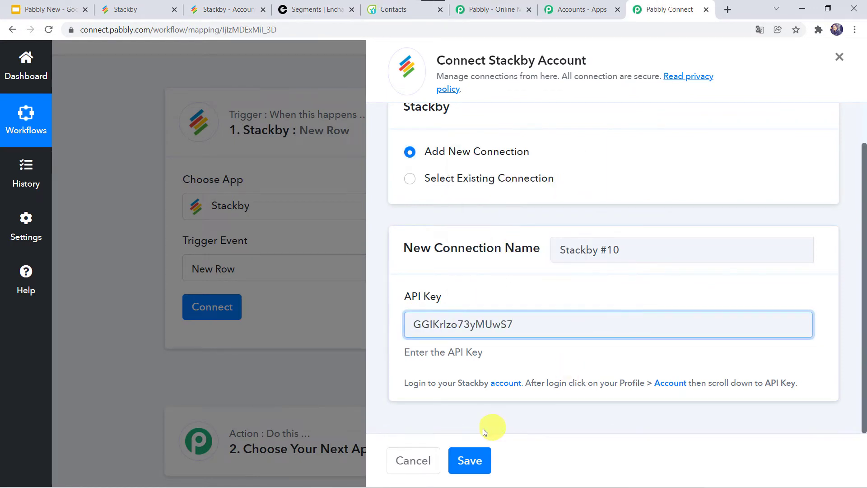
pyautogui.click(470, 461)
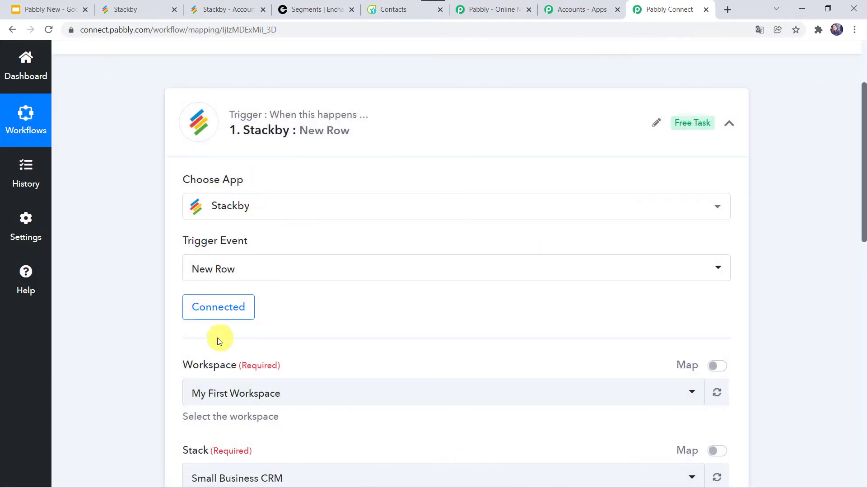
pyautogui.scroll(-4, 362, 306)
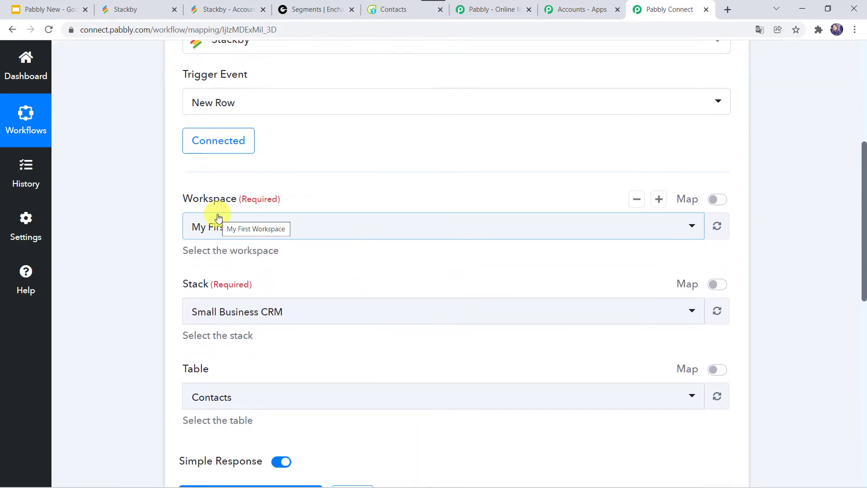
# Open the User stack in Stackby and name the Contact table's new column Phone
pyautogui.click(149, 5)
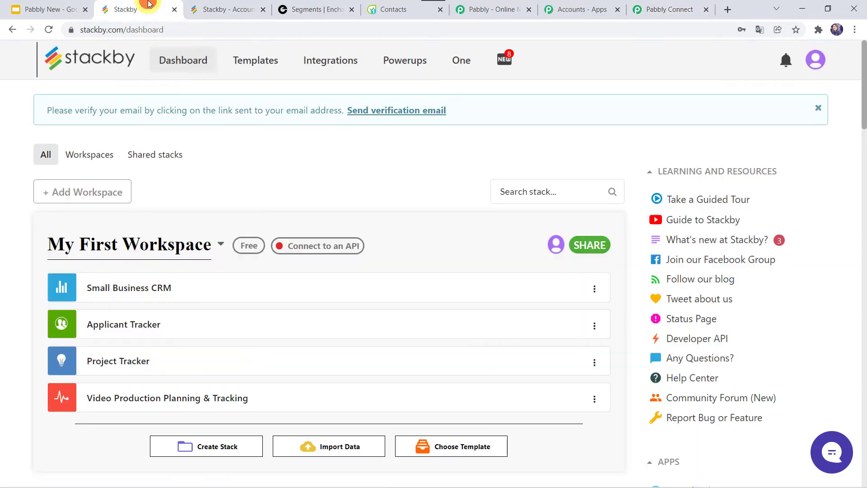
pyautogui.scroll(-8, 93, 232)
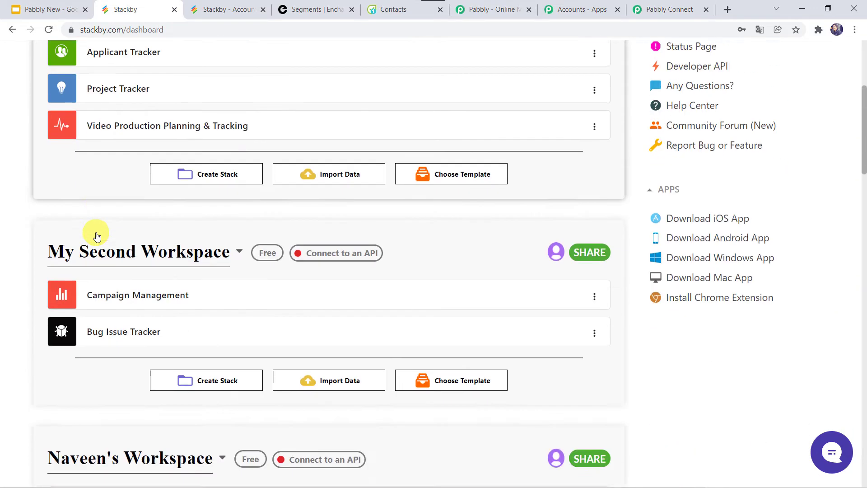
pyautogui.scroll(-14, 96, 236)
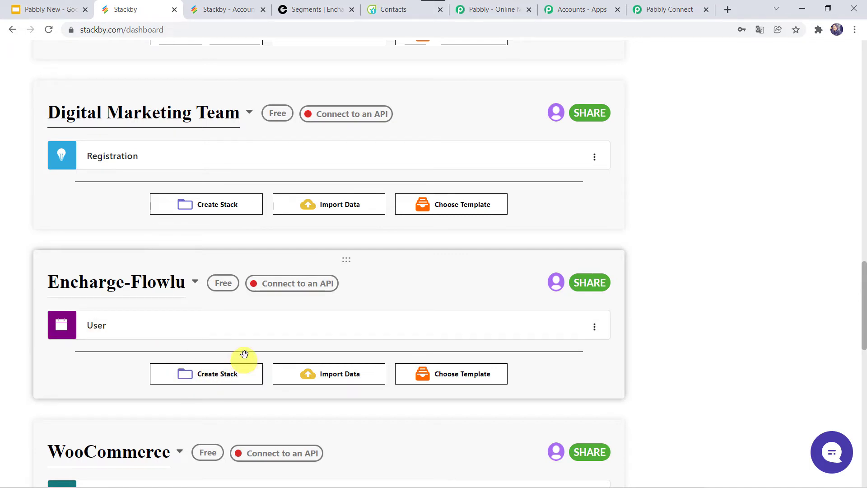
pyautogui.click(100, 324)
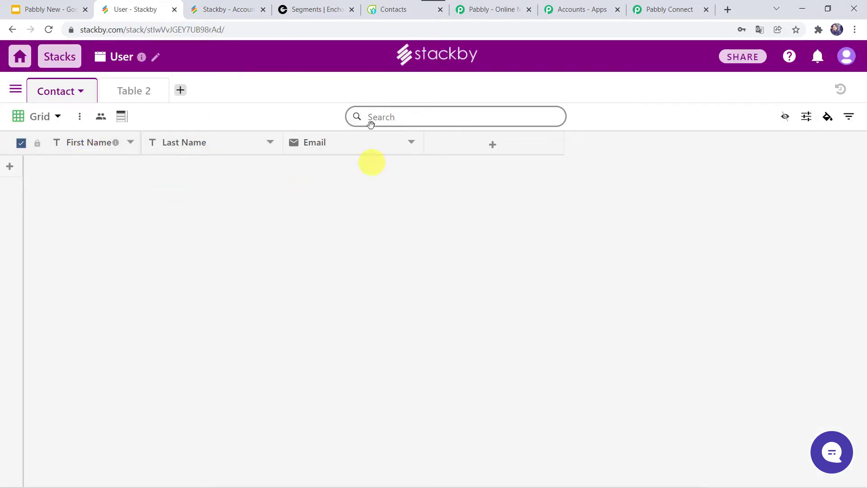
pyautogui.click(491, 150)
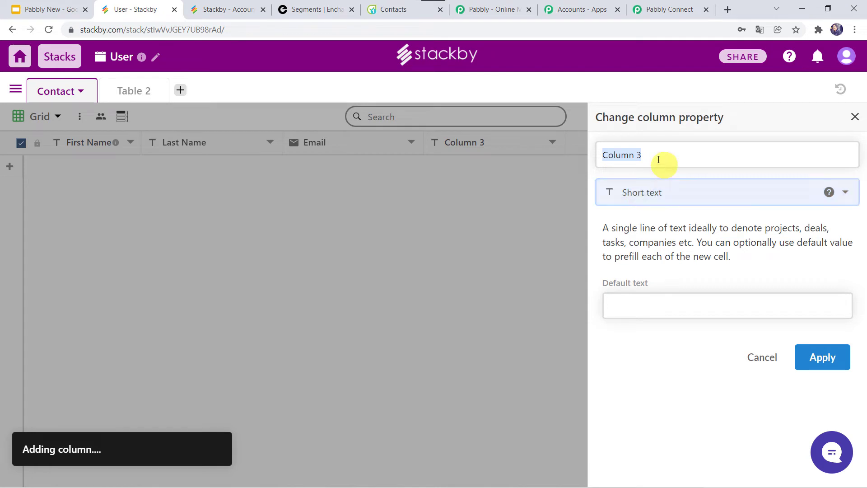
pyautogui.press('BackSpace')
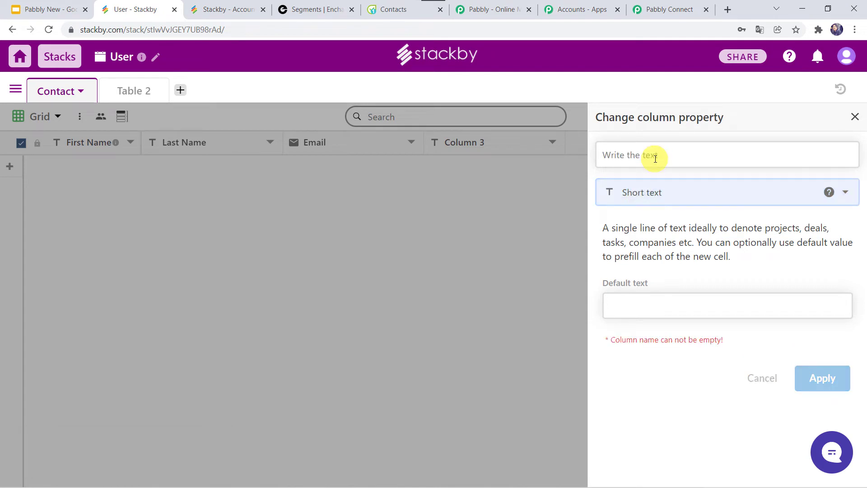
pyautogui.write('Phone')
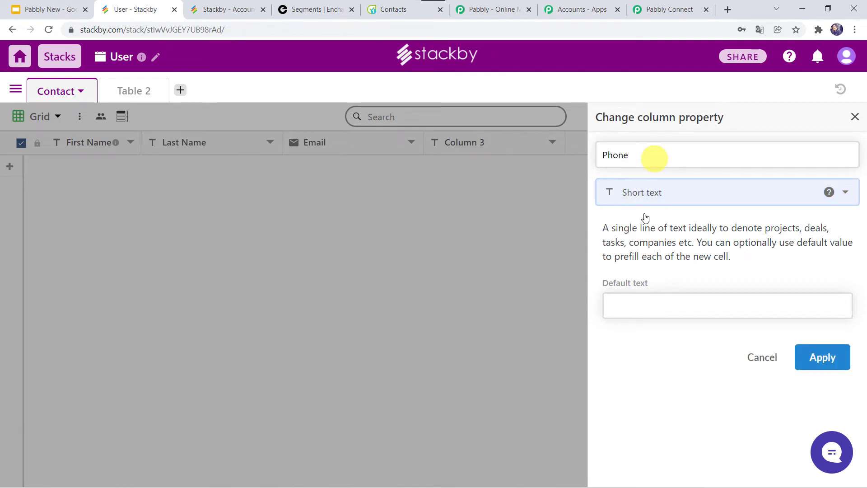
pyautogui.click(819, 356)
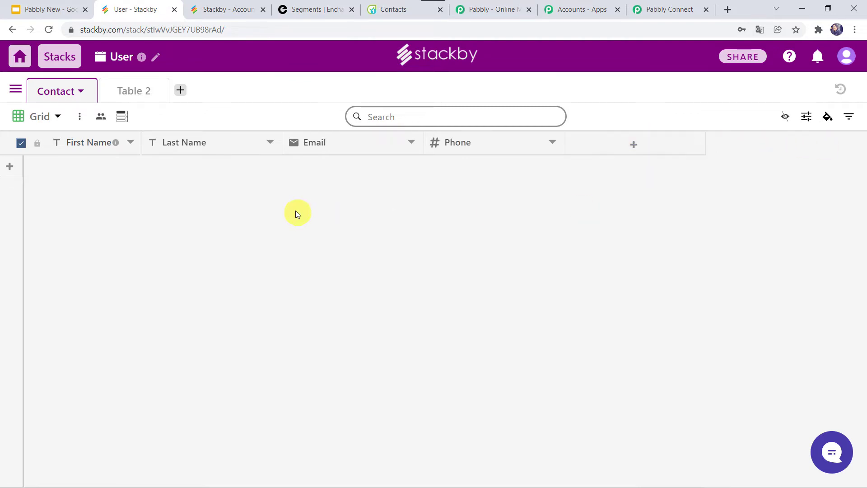
pyautogui.click(651, 13)
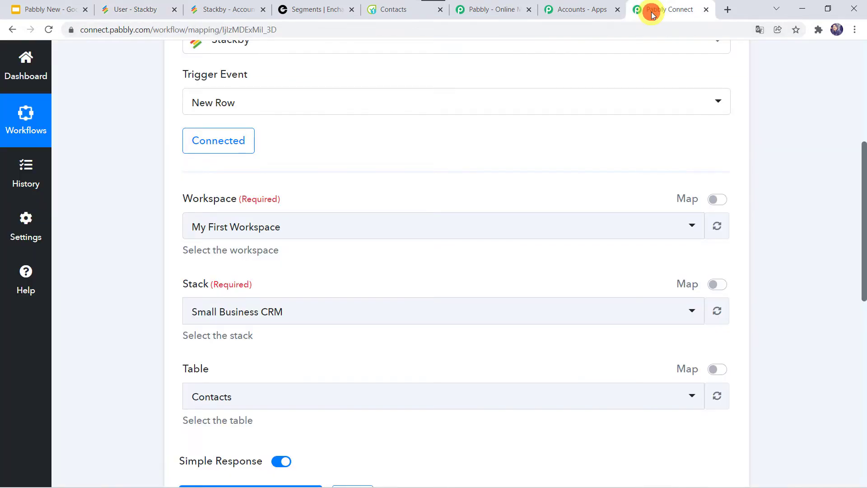
# Point the trigger at the Encharge-Flowlu workspace, User stack and Contact table
pyautogui.click(213, 236)
pyautogui.scroll(-2, 249, 375)
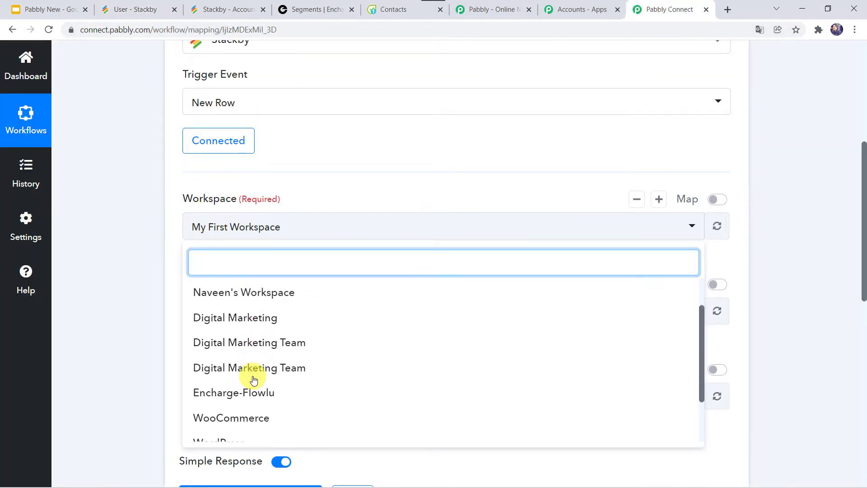
pyautogui.click(252, 379)
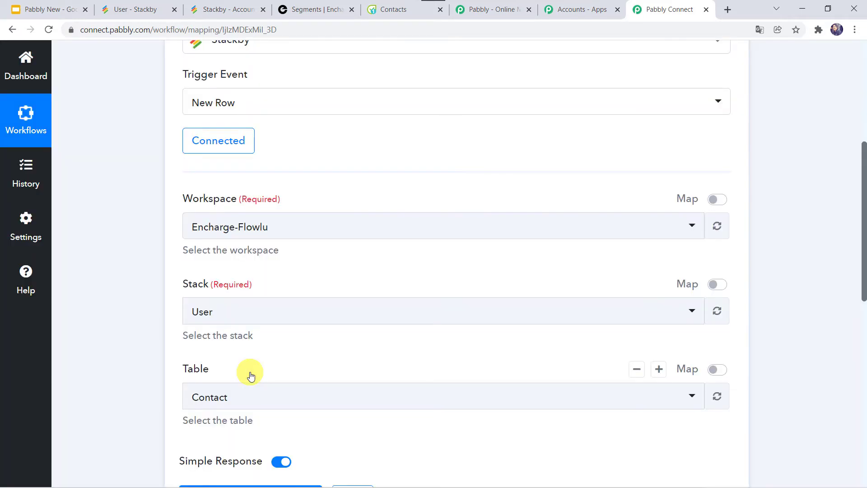
pyautogui.click(209, 314)
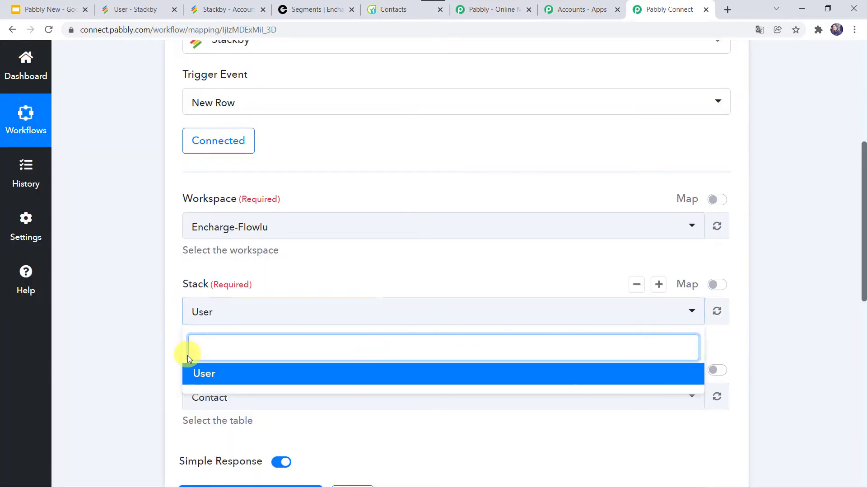
pyautogui.click(210, 371)
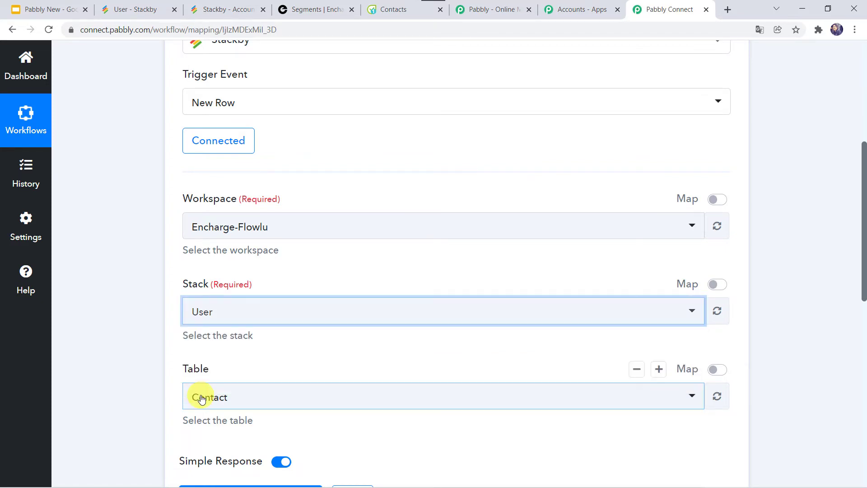
pyautogui.click(132, 6)
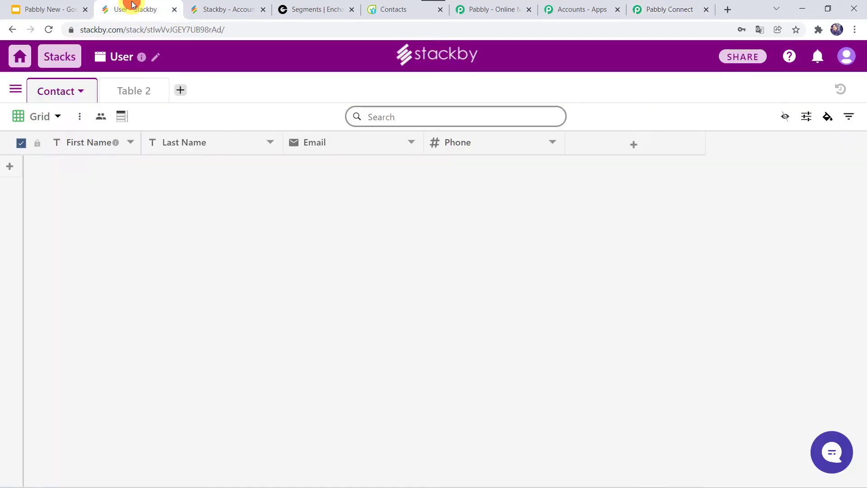
pyautogui.click(659, 8)
pyautogui.scroll(-3, 107, 343)
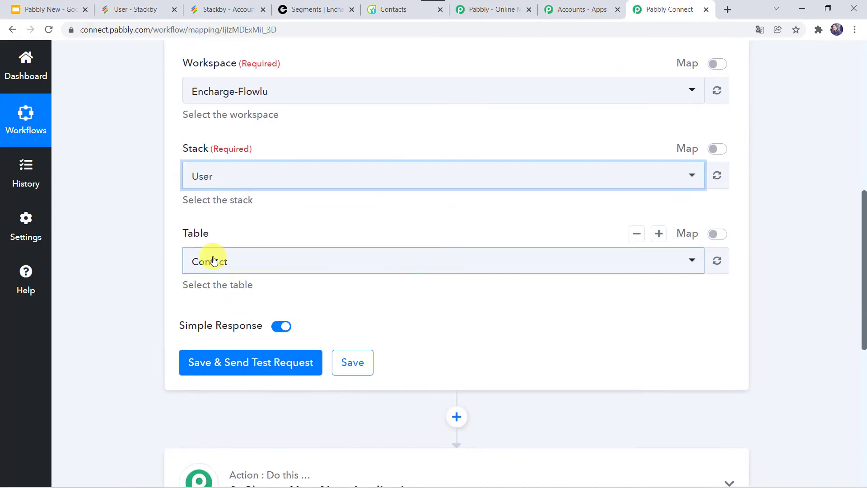
pyautogui.click(208, 260)
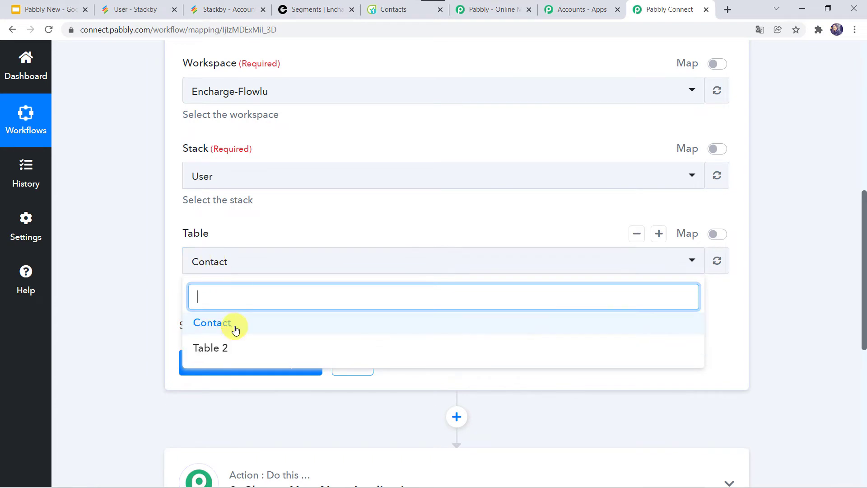
pyautogui.click(221, 323)
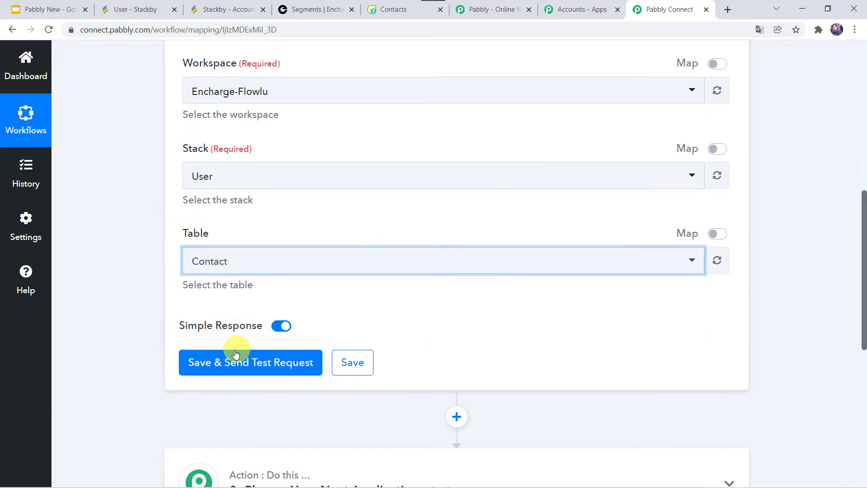
pyautogui.scroll(1, 232, 357)
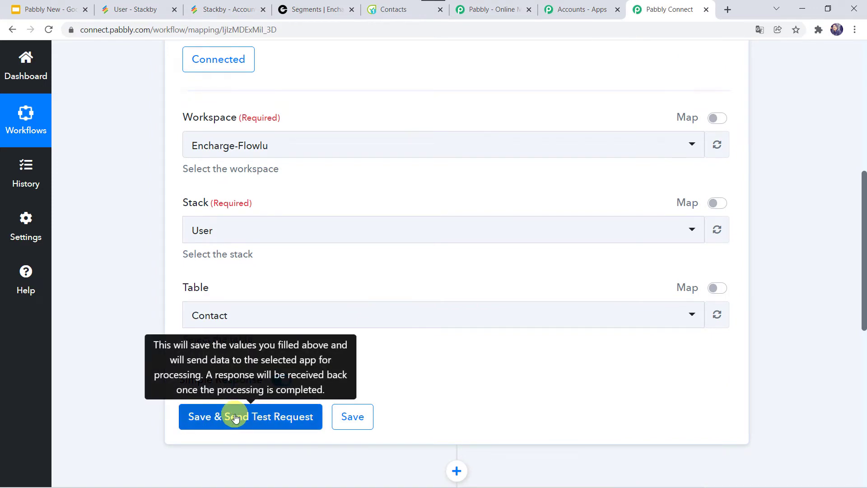
pyautogui.click(134, 12)
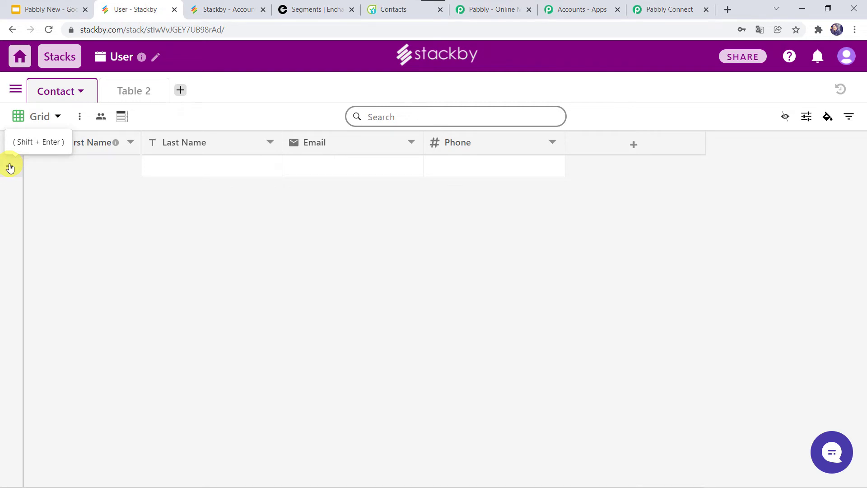
# Add a new row to the Contact table and enter the contact's first and last name
pyautogui.click(9, 166)
pyautogui.click(105, 169)
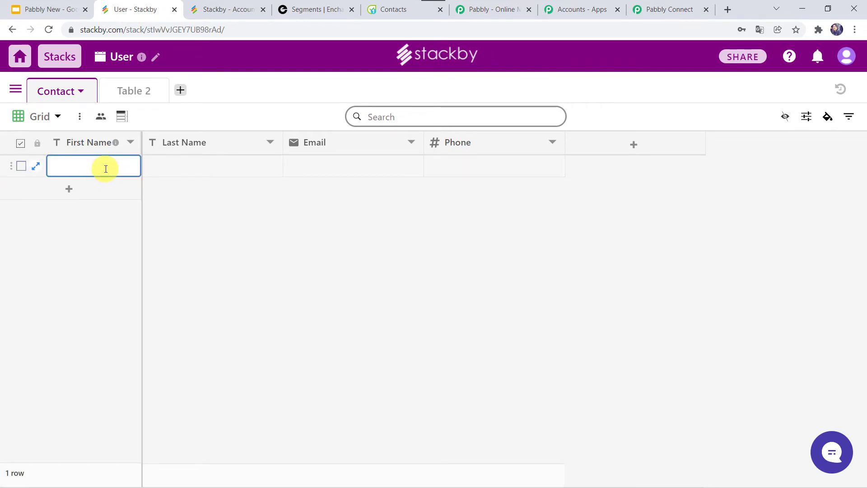
pyautogui.press('Return')
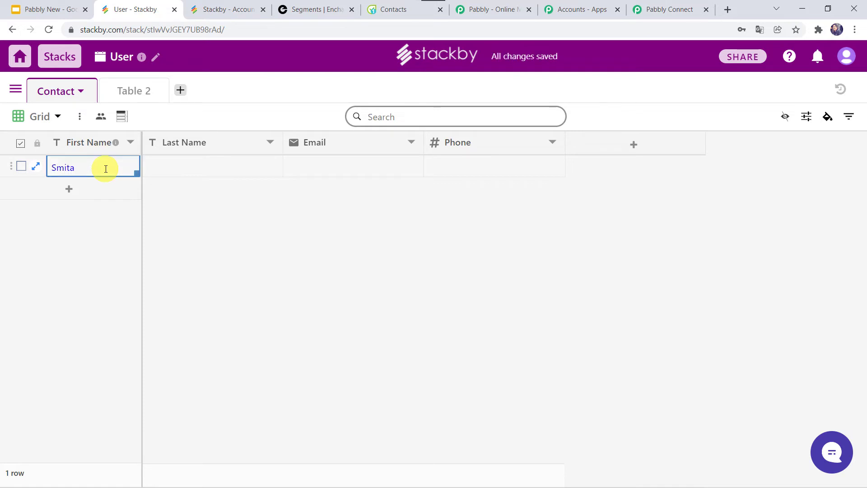
pyautogui.press('Tab')
pyautogui.write('Sh')
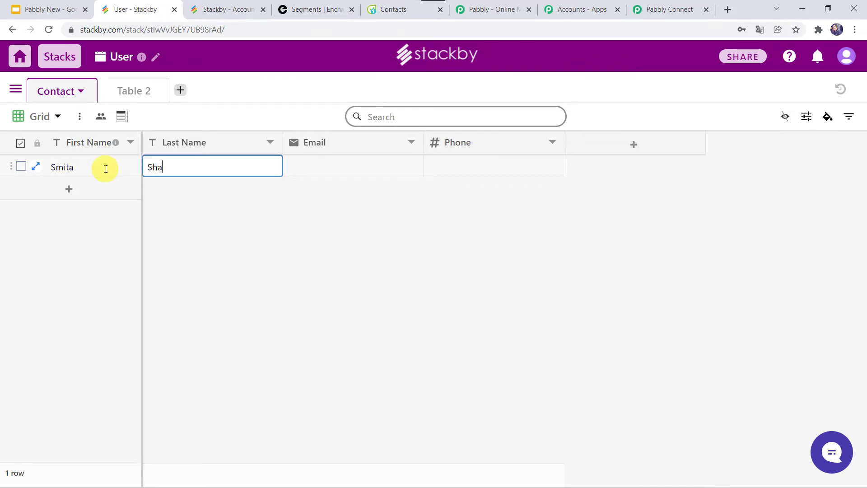
pyautogui.write('arma')
pyautogui.press('Return')
# Fill in the contact's email address and phone number in the same row
pyautogui.press('Tab')
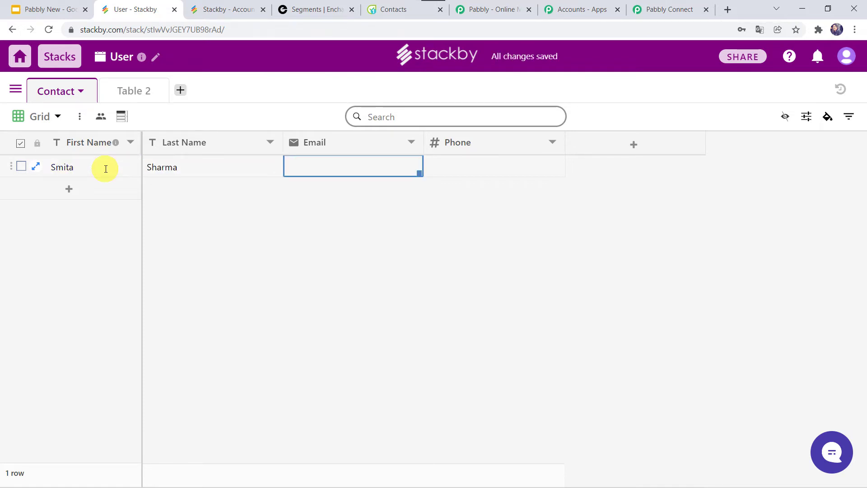
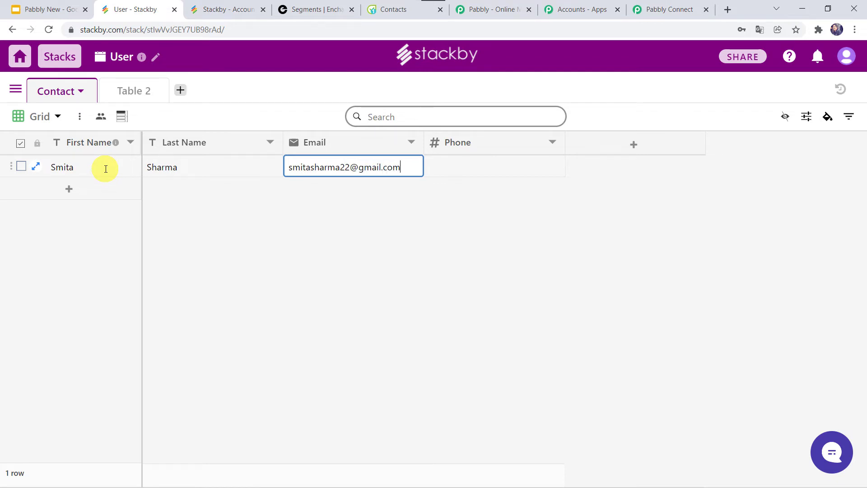
pyautogui.press('Return')
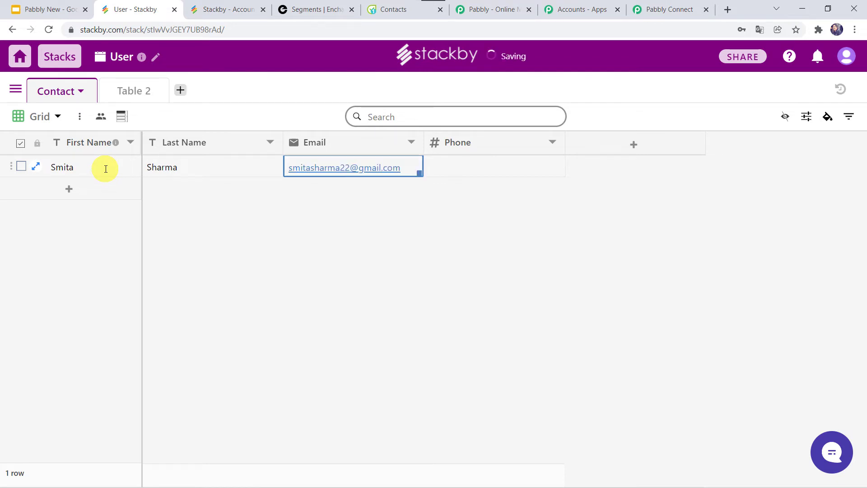
pyautogui.click(511, 174)
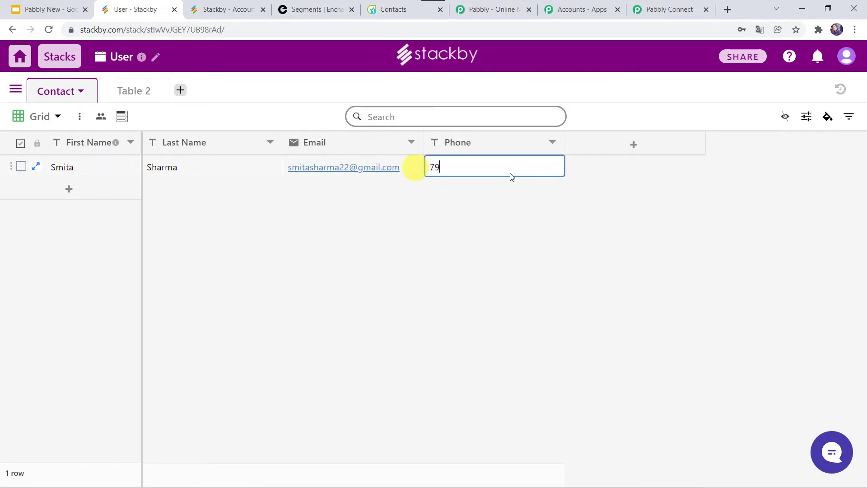
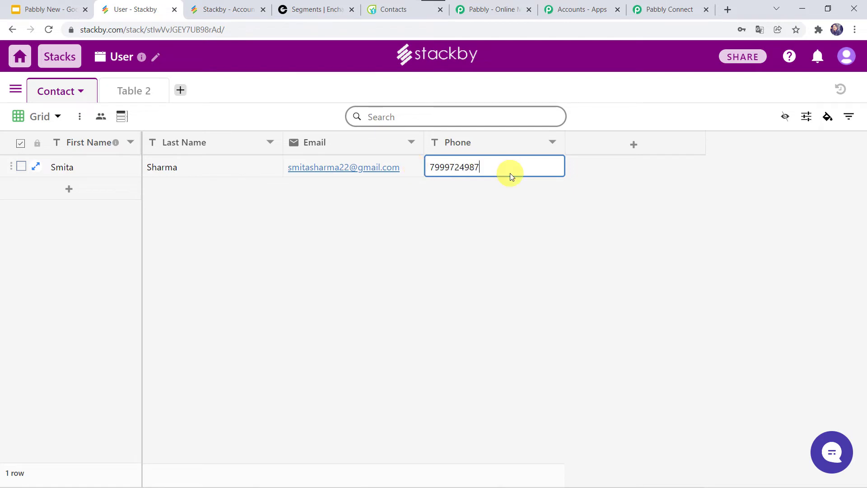
pyautogui.press('Return')
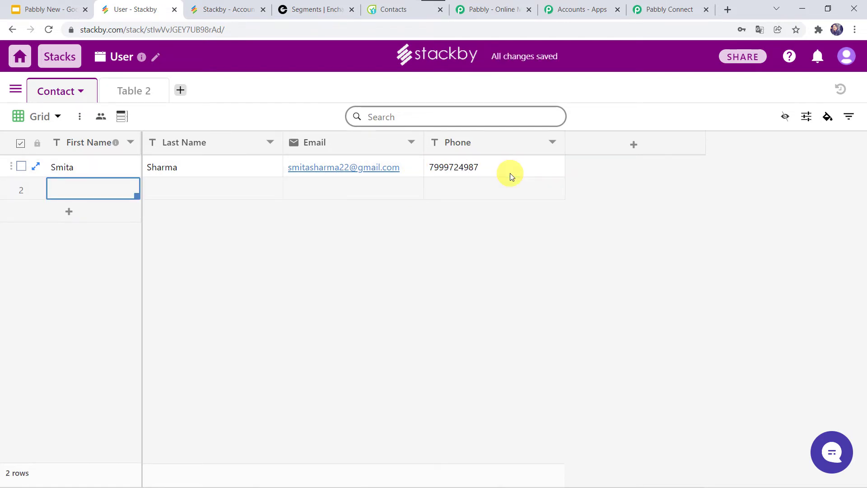
# Save the Stackby trigger, send a test request and review the returned row's fields
pyautogui.click(662, 9)
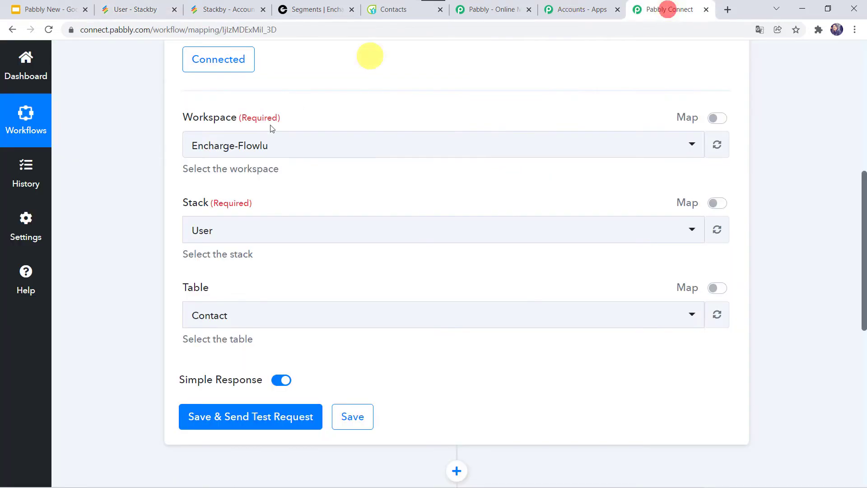
pyautogui.click(231, 418)
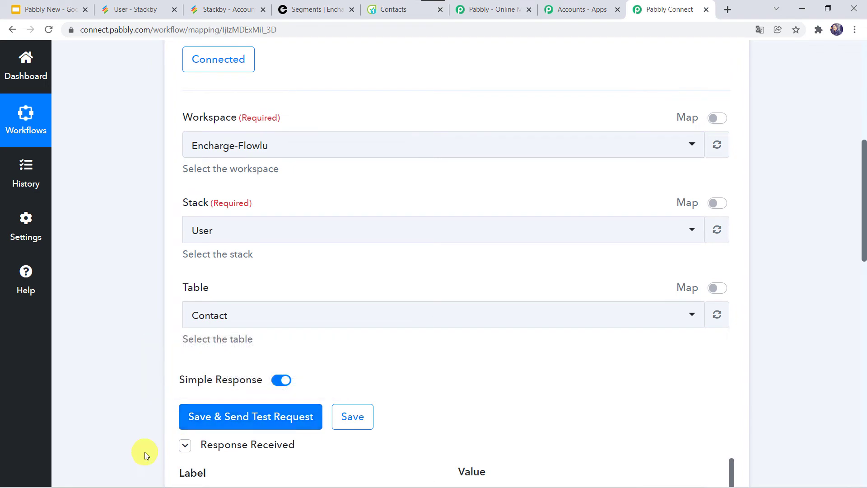
pyautogui.scroll(-7, 145, 451)
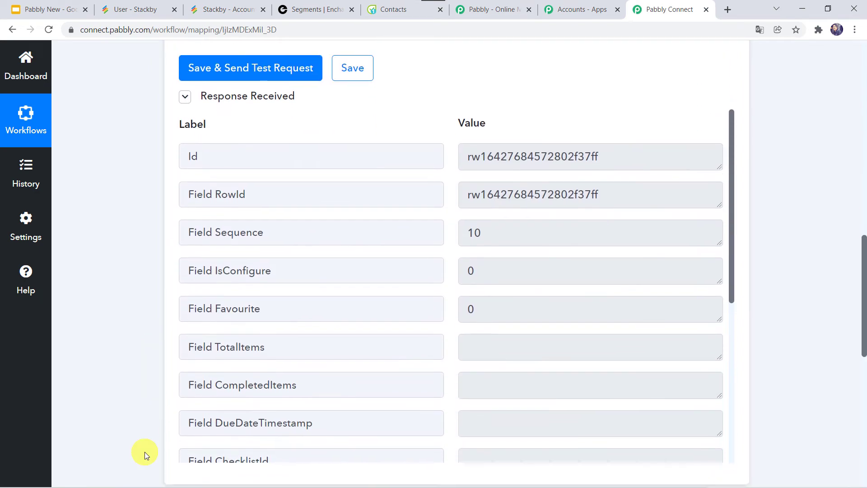
pyautogui.scroll(-5, 304, 361)
pyautogui.scroll(-5, 305, 364)
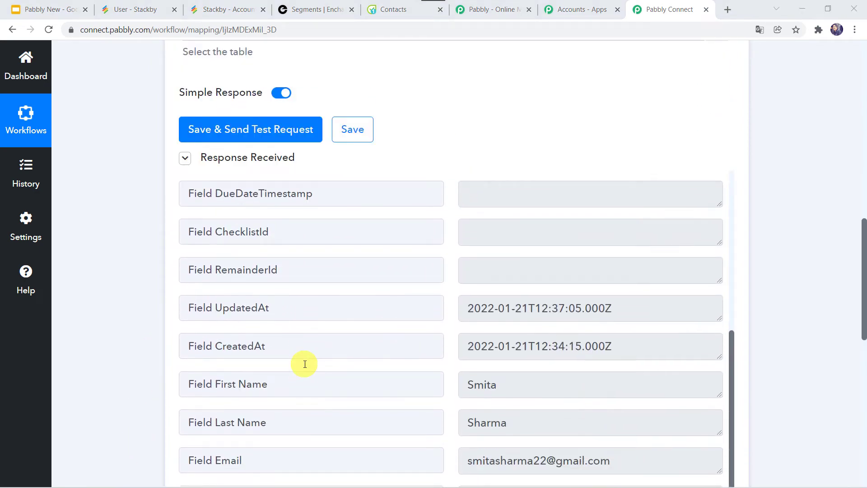
pyautogui.scroll(1, 305, 364)
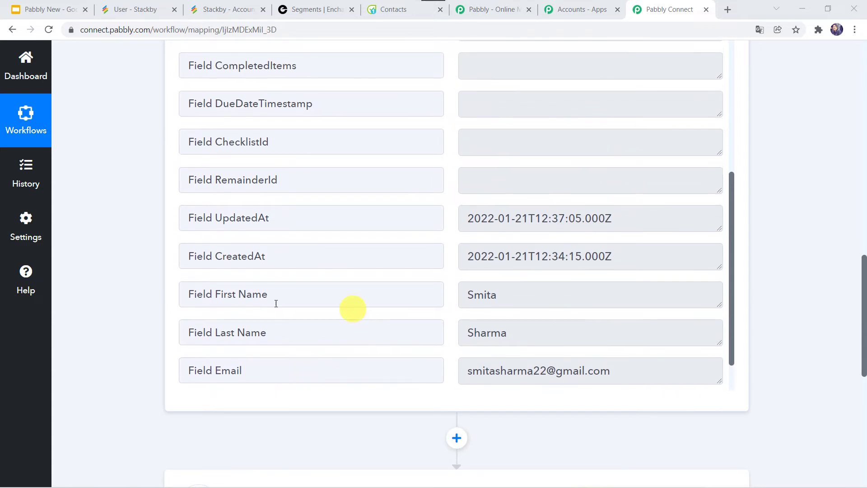
pyautogui.scroll(-2, 451, 306)
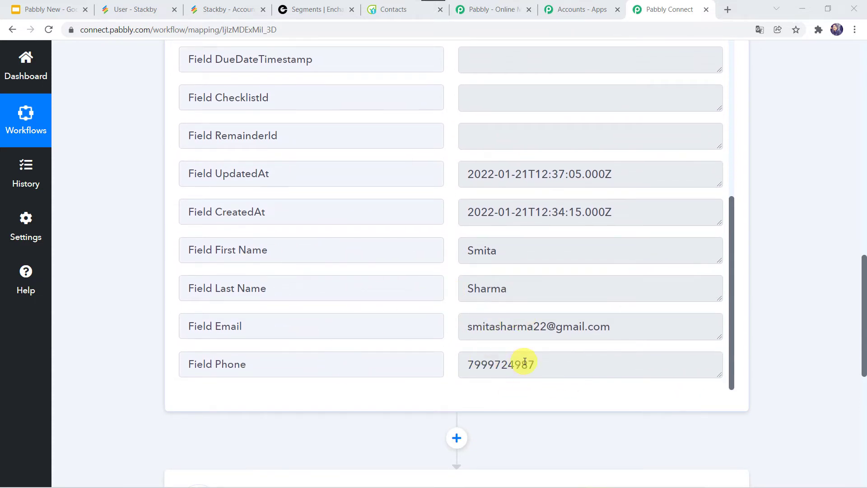
pyautogui.scroll(1, 443, 325)
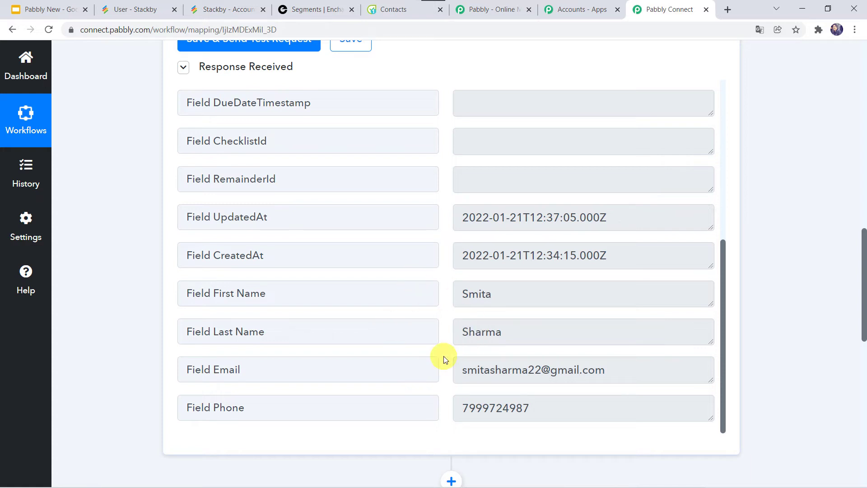
pyautogui.scroll(-1, 445, 359)
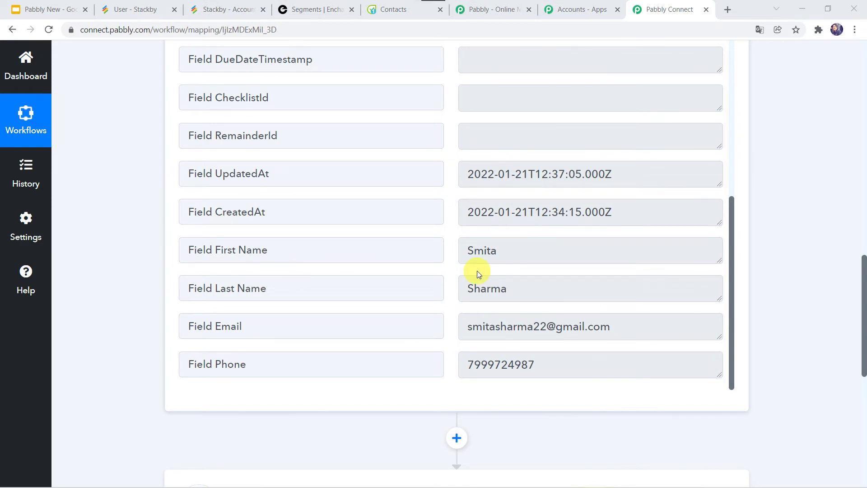
pyautogui.scroll(-5, 169, 459)
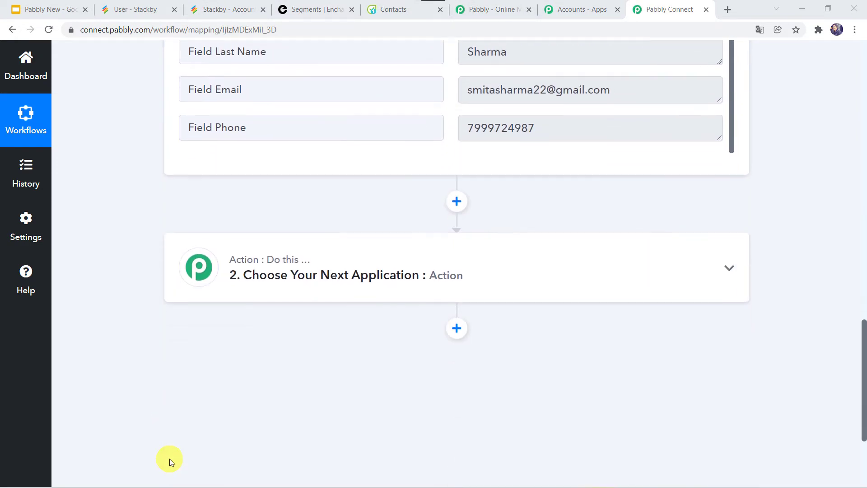
# Set step 2 to Encharge with the Add or Update Person action and start connecting
pyautogui.click(438, 274)
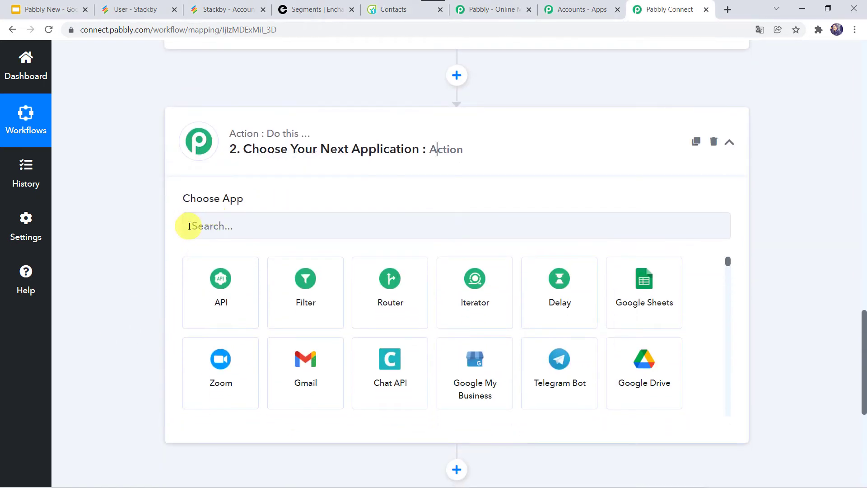
pyautogui.click(189, 225)
pyautogui.write('E')
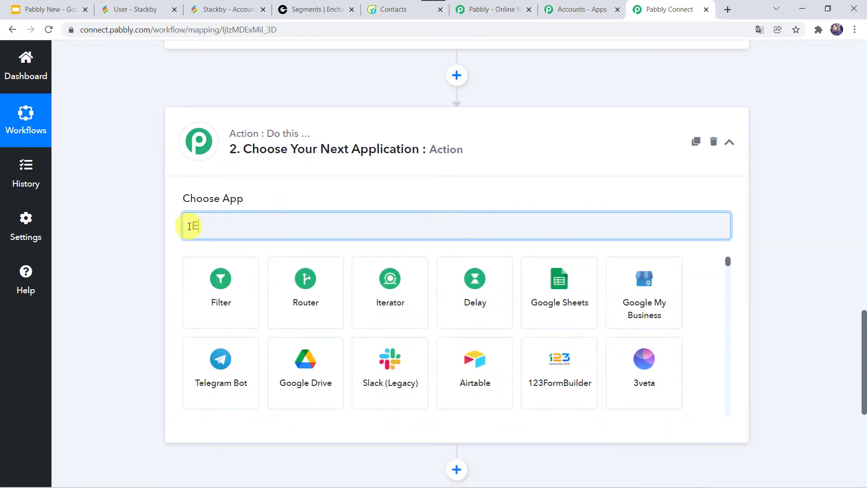
pyautogui.write('nchar')
pyautogui.click(220, 284)
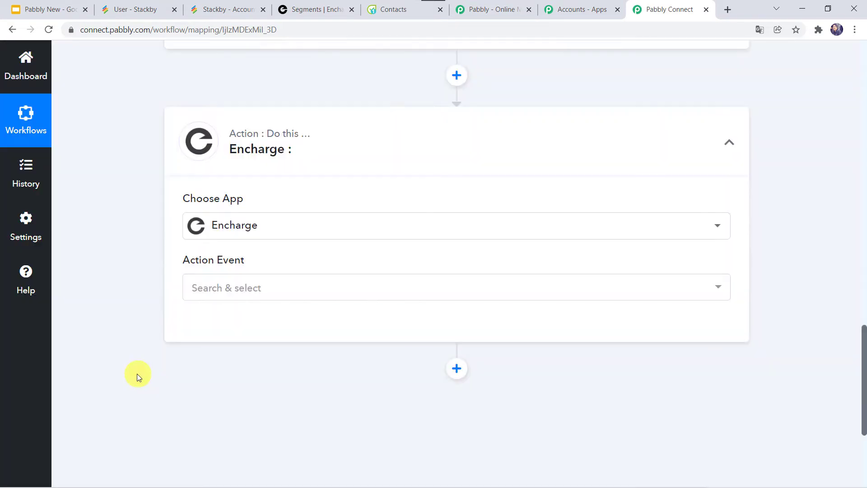
pyautogui.click(216, 288)
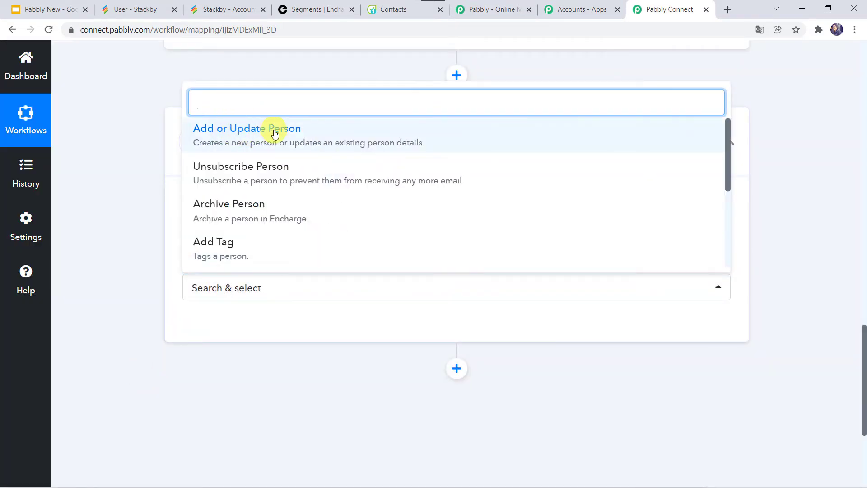
pyautogui.click(274, 133)
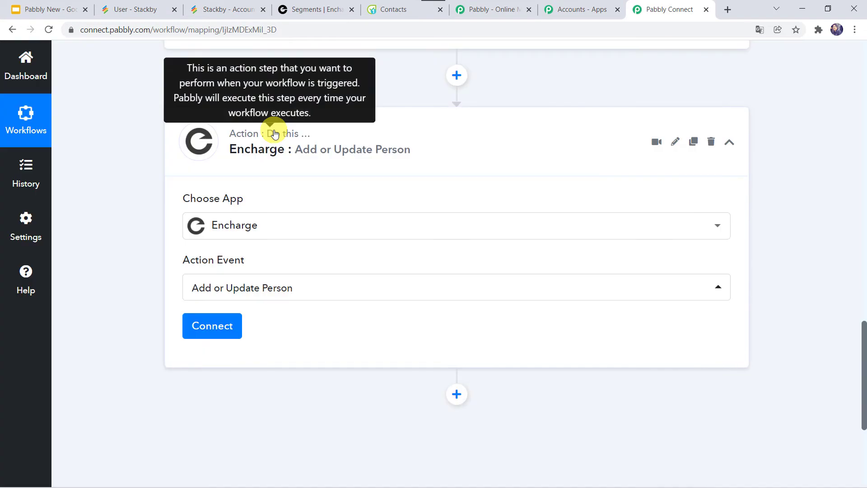
pyautogui.click(214, 327)
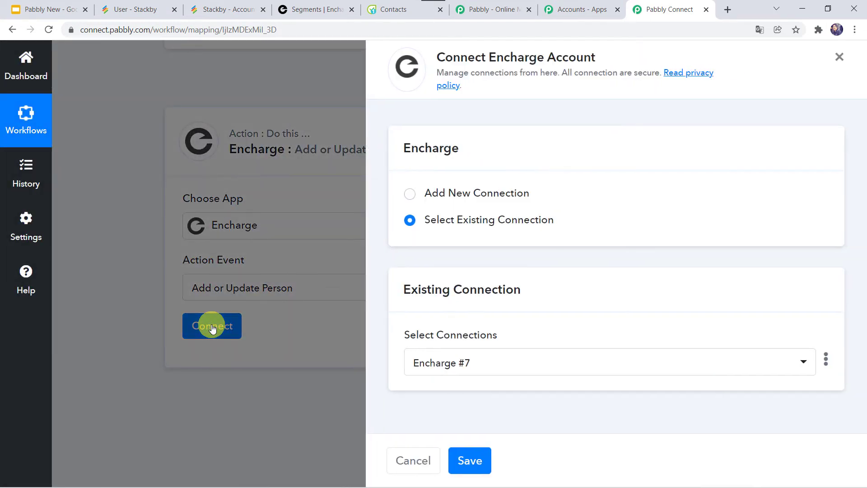
# Add a new Encharge connection and allow Pabbly Connect access in the authorization popup
pyautogui.click(454, 195)
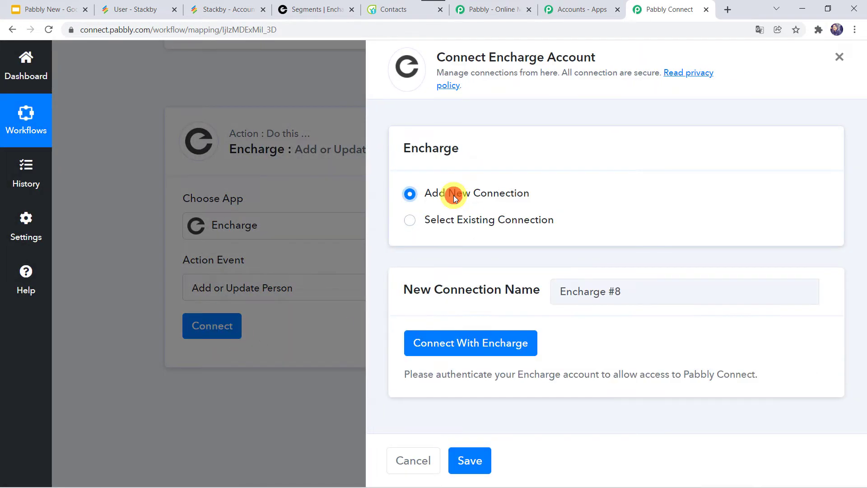
pyautogui.click(492, 340)
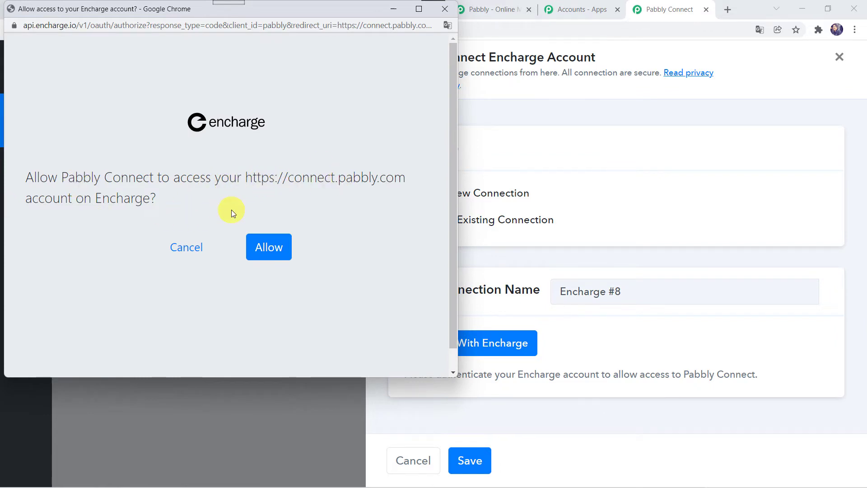
pyautogui.click(265, 248)
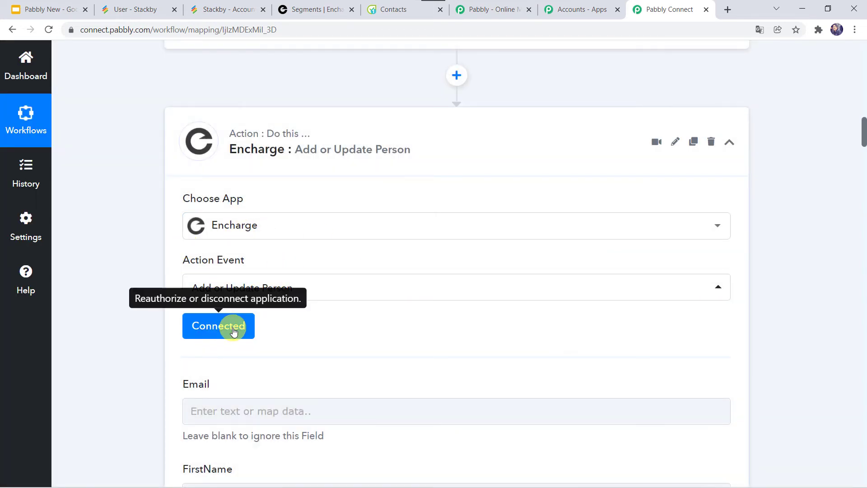
pyautogui.scroll(-4, 383, 331)
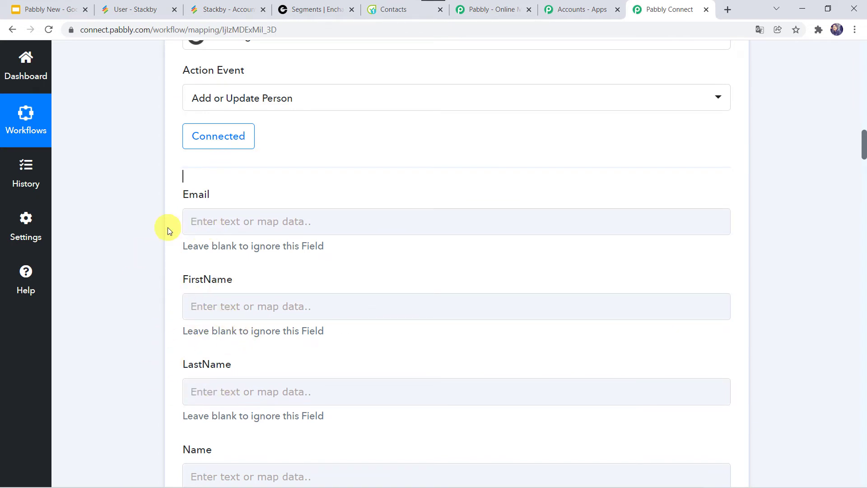
# Map the Stackby row's Email, First Name and Last Name into Encharge's Email, FirstName and LastName
pyautogui.scroll(10, 167, 227)
pyautogui.scroll(2, 167, 227)
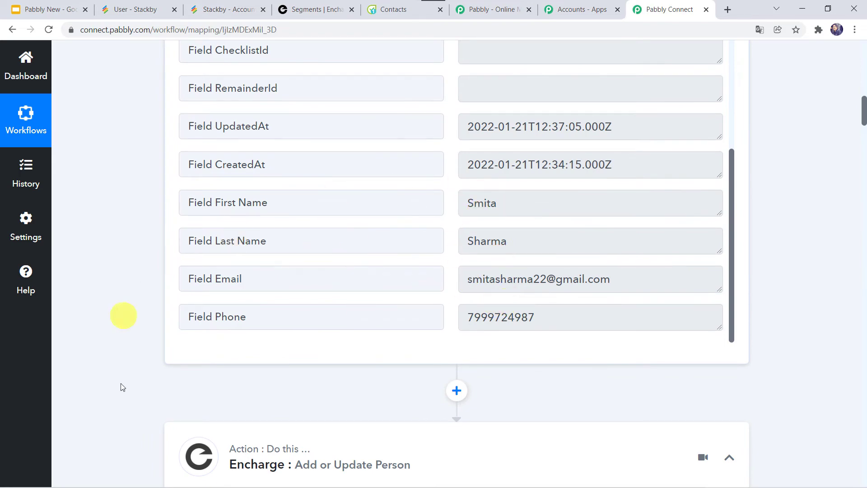
pyautogui.scroll(-12, 120, 401)
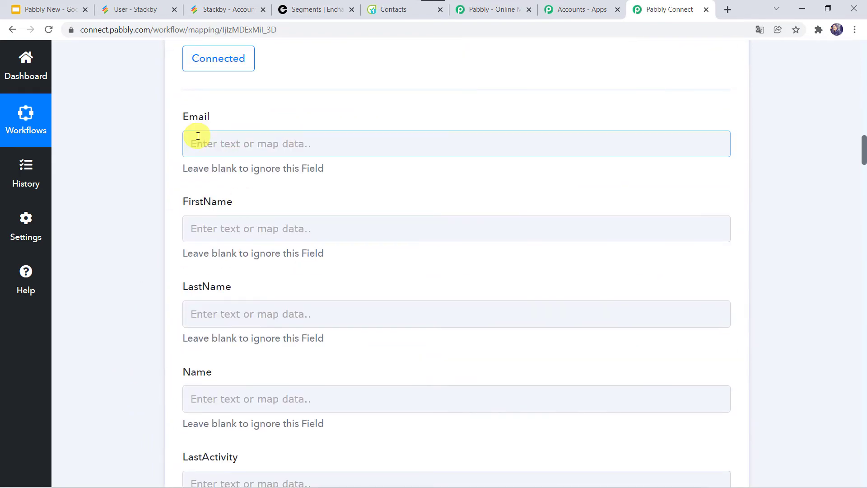
pyautogui.click(198, 137)
pyautogui.click(257, 248)
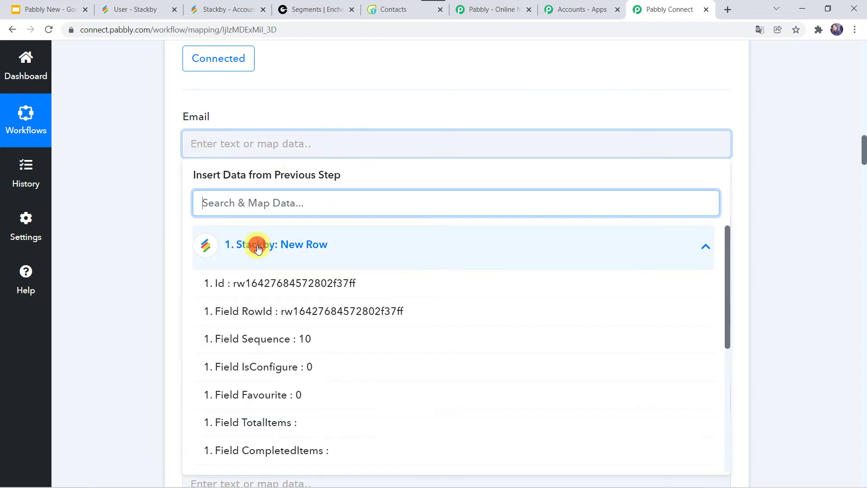
pyautogui.scroll(-5, 264, 432)
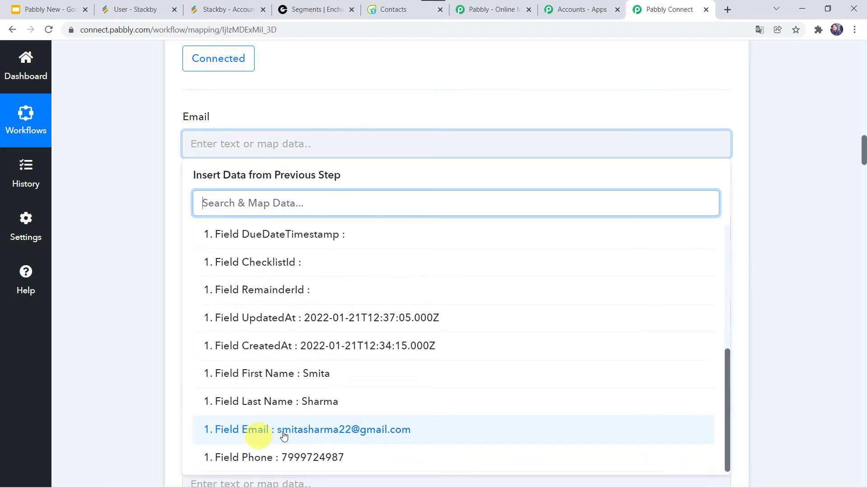
pyautogui.click(284, 432)
pyautogui.click(99, 321)
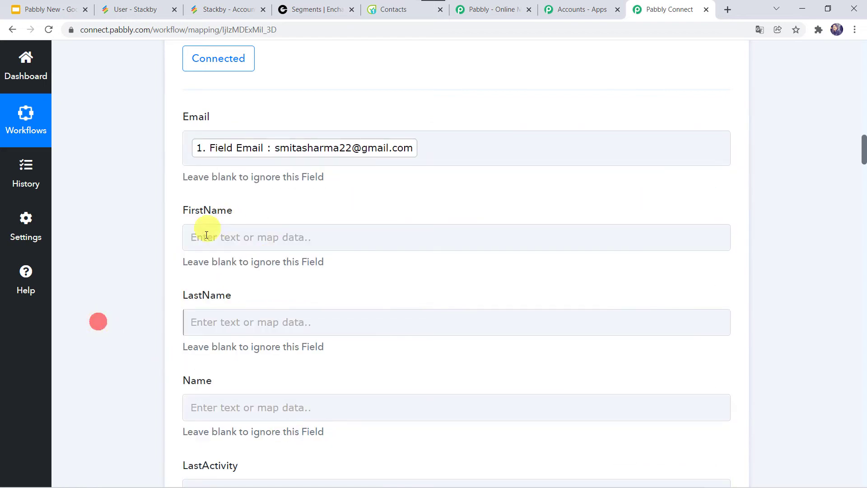
pyautogui.click(212, 237)
pyautogui.scroll(-3, 133, 275)
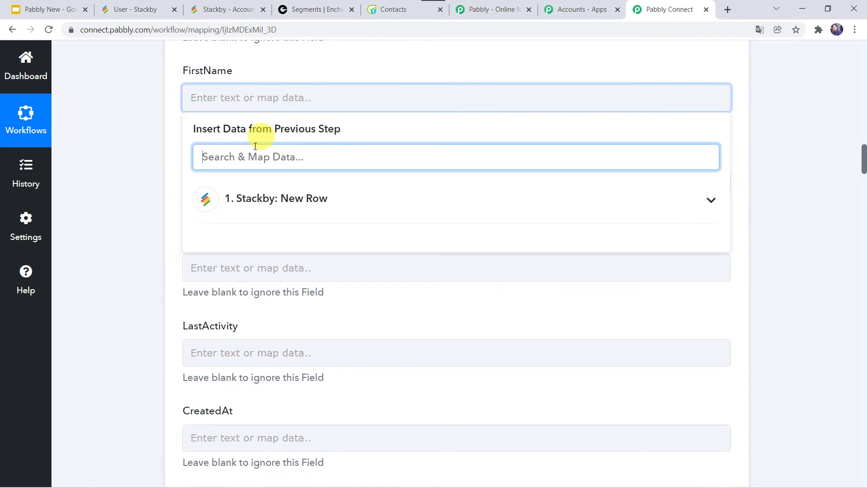
pyautogui.write('smi')
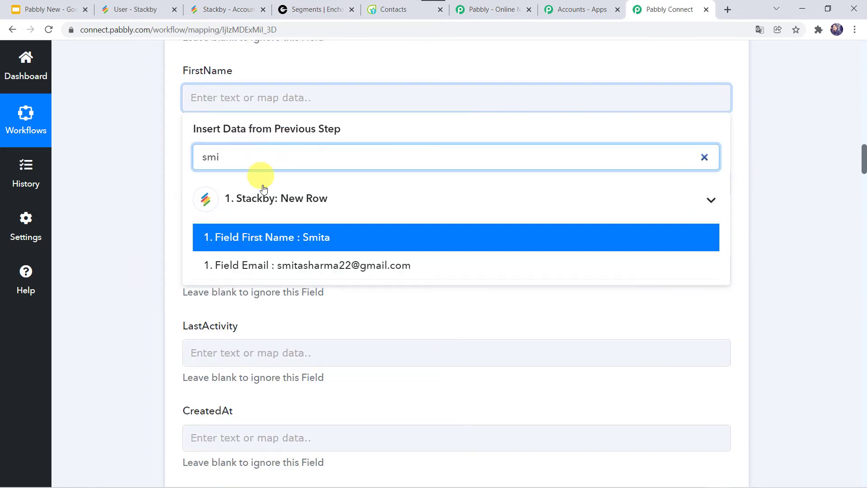
pyautogui.click(261, 242)
pyautogui.click(159, 247)
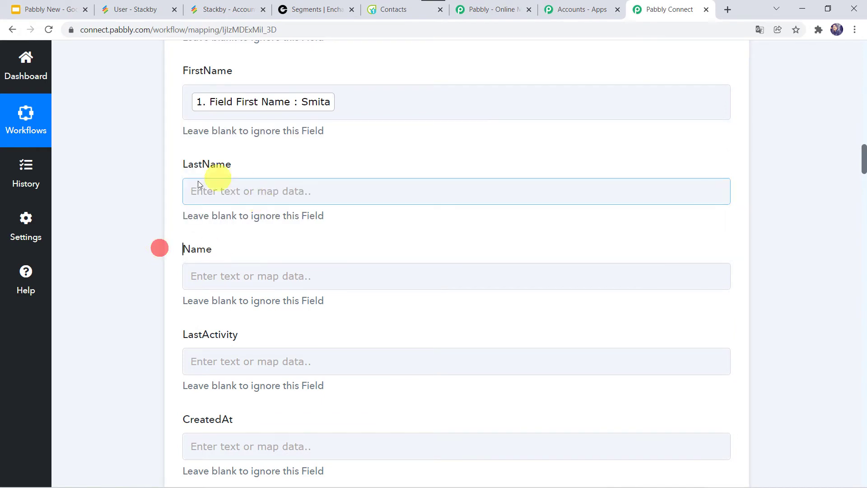
pyautogui.click(211, 198)
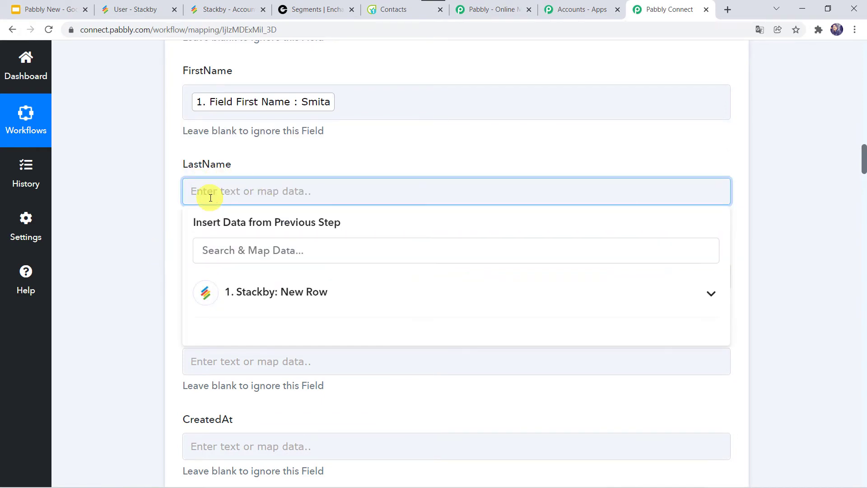
pyautogui.click(228, 251)
pyautogui.write('sh')
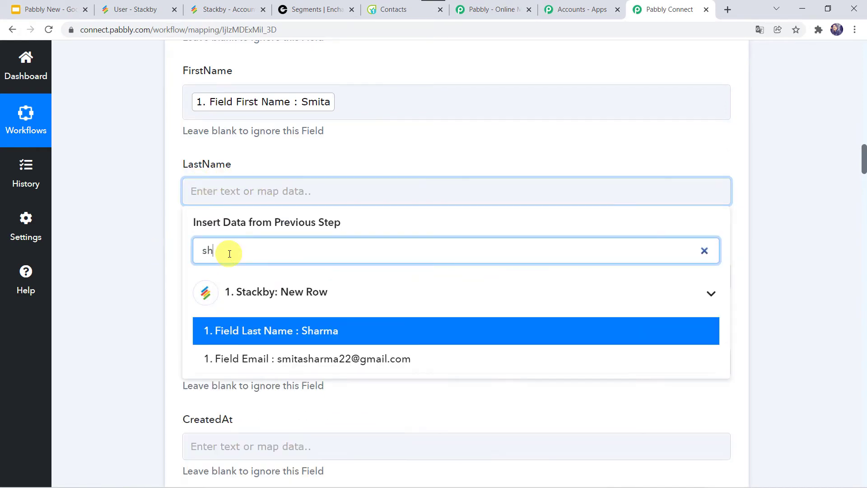
pyautogui.click(291, 330)
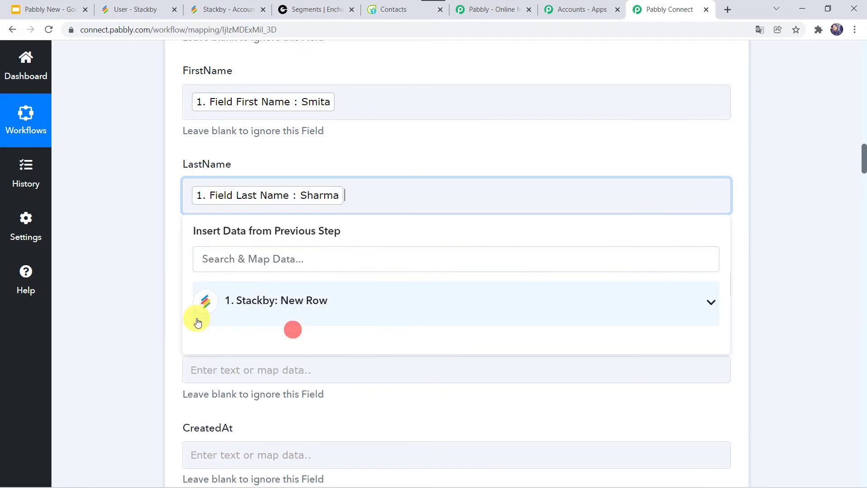
pyautogui.click(167, 325)
# Fill Encharge's Name field with the Stackby First Name followed by Last Name
pyautogui.scroll(-2, 257, 233)
pyautogui.click(219, 221)
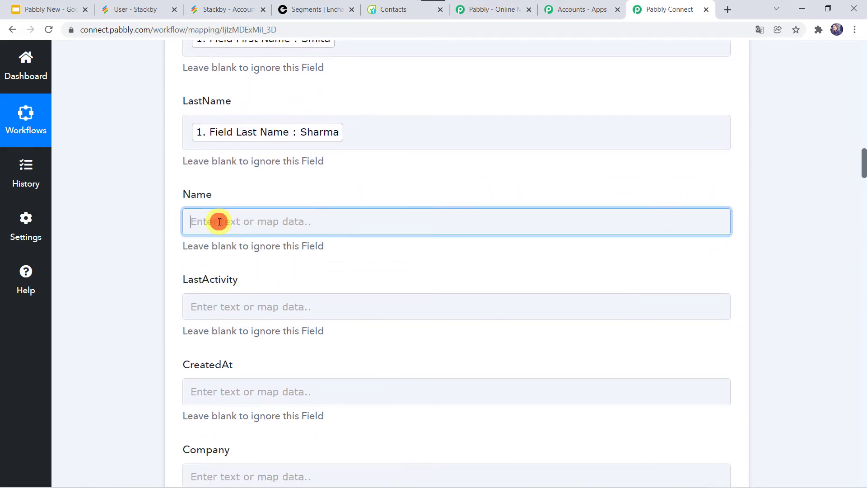
pyautogui.click(242, 321)
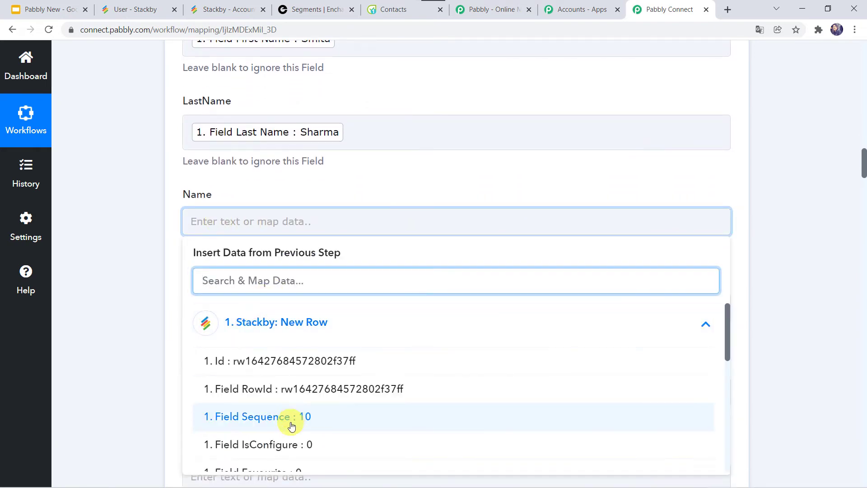
pyautogui.scroll(-5, 291, 422)
pyautogui.click(306, 387)
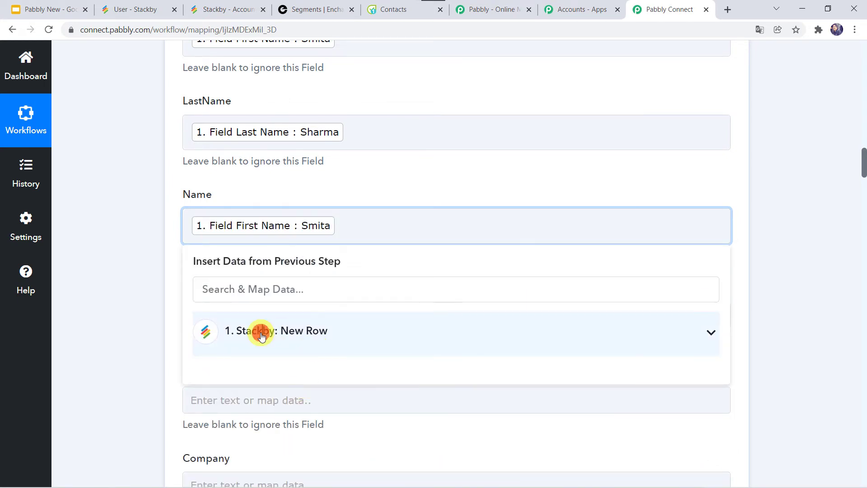
pyautogui.click(261, 336)
pyautogui.scroll(-3, 280, 361)
pyautogui.scroll(-5, 298, 393)
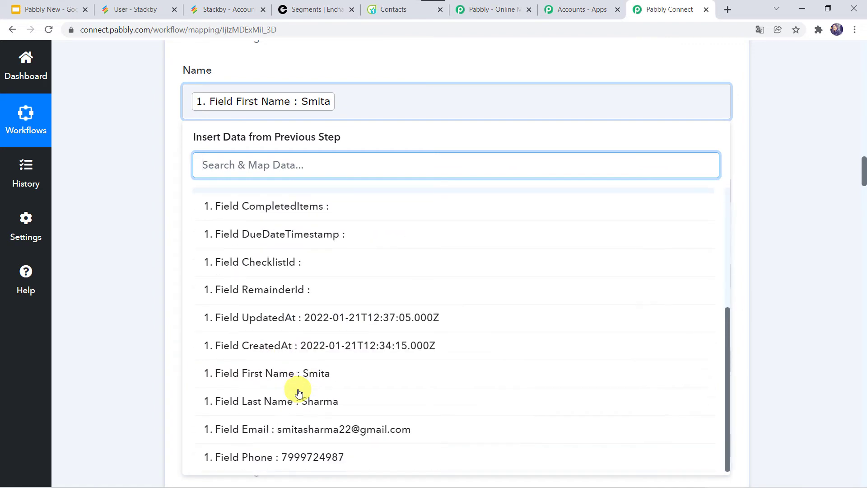
pyautogui.click(280, 402)
pyautogui.click(136, 318)
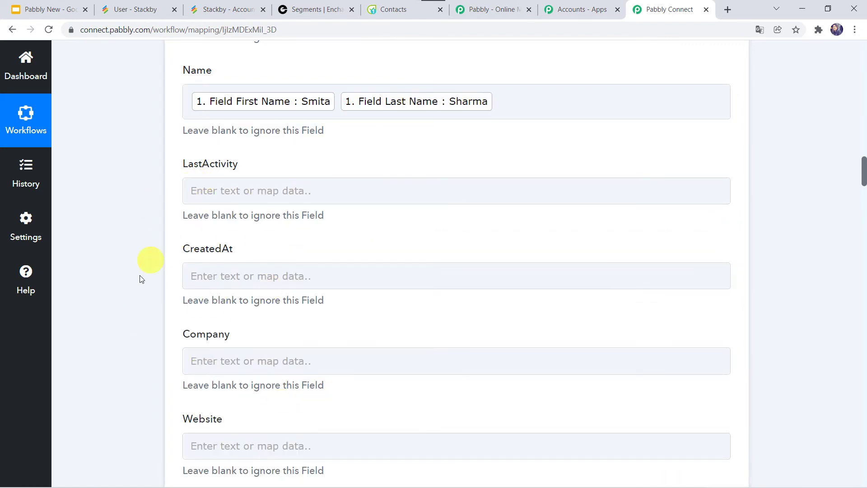
# Map the Stackby Phone value into the Encharge Phone field
pyautogui.scroll(-9, 152, 316)
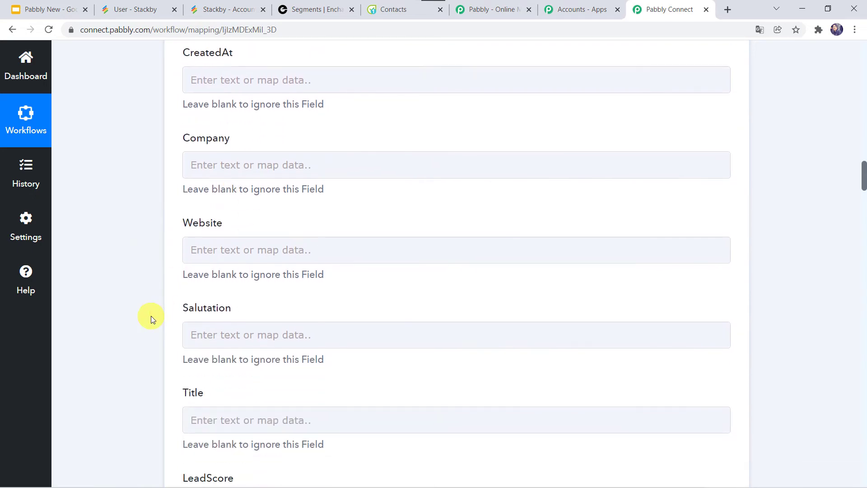
pyautogui.scroll(-15, 152, 319)
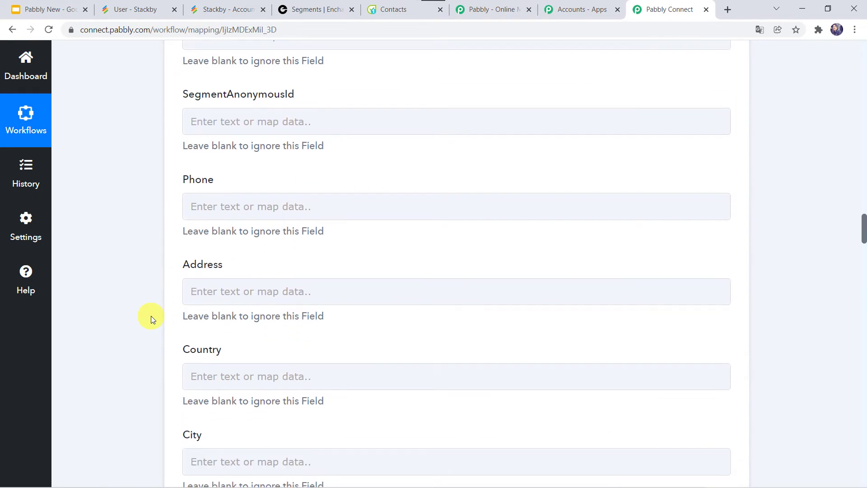
pyautogui.click(207, 206)
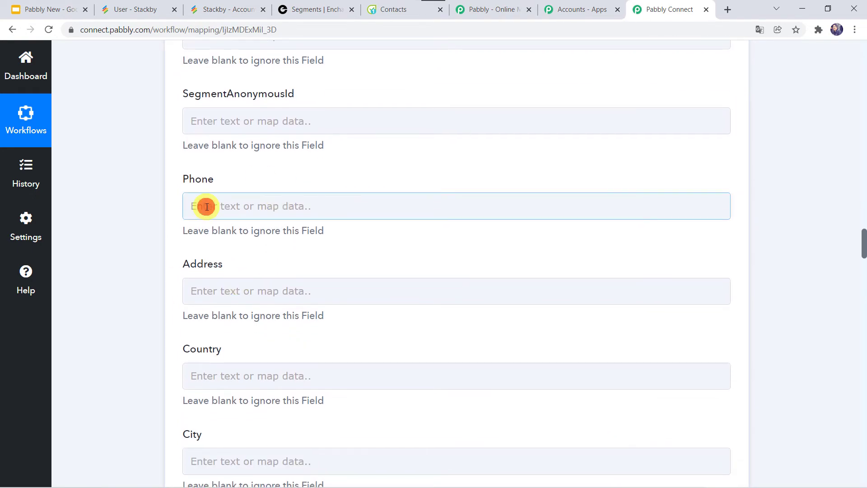
pyautogui.click(265, 312)
pyautogui.scroll(-3, 123, 343)
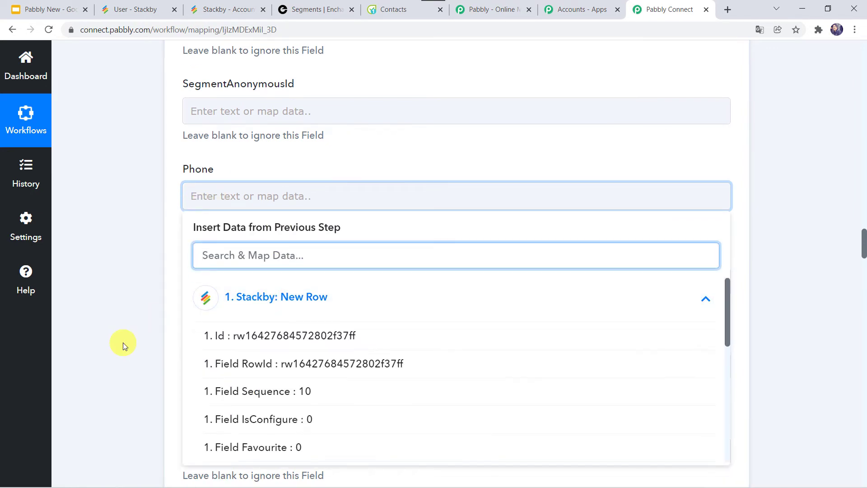
pyautogui.scroll(-2, 290, 334)
pyautogui.scroll(-3, 290, 334)
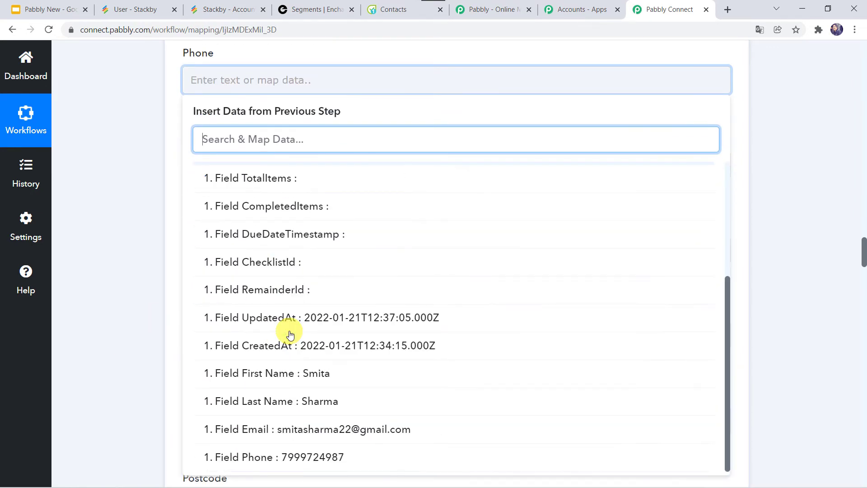
pyautogui.click(323, 455)
pyautogui.scroll(20, 142, 293)
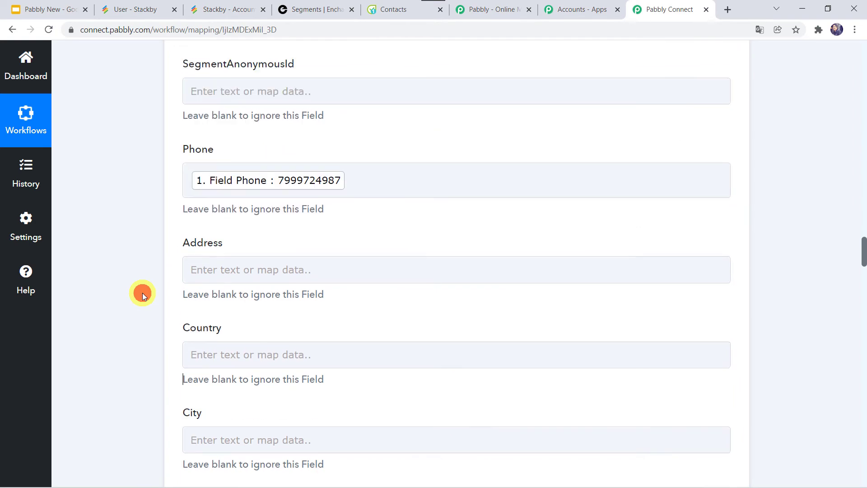
pyautogui.scroll(6, 142, 292)
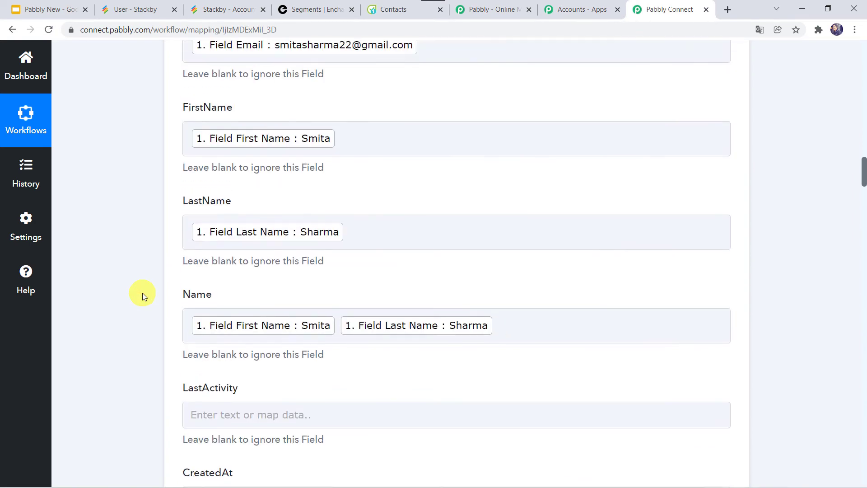
pyautogui.scroll(3, 107, 240)
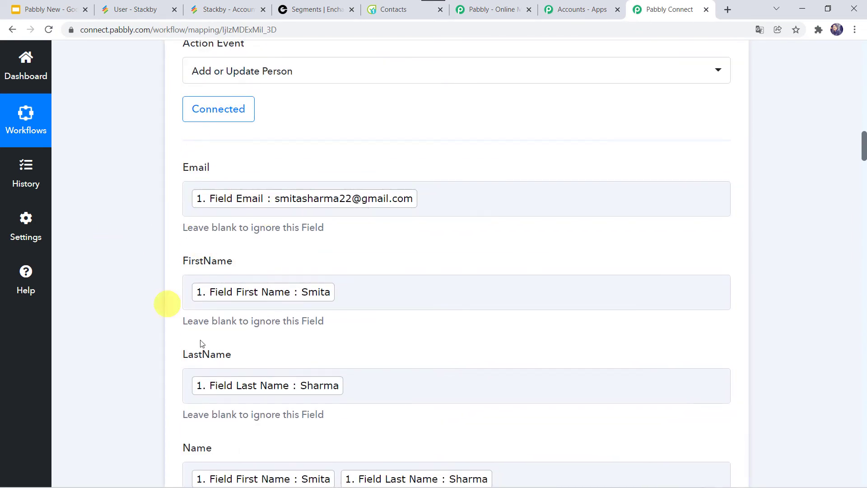
pyautogui.scroll(-3, 166, 387)
pyautogui.scroll(-20, 166, 387)
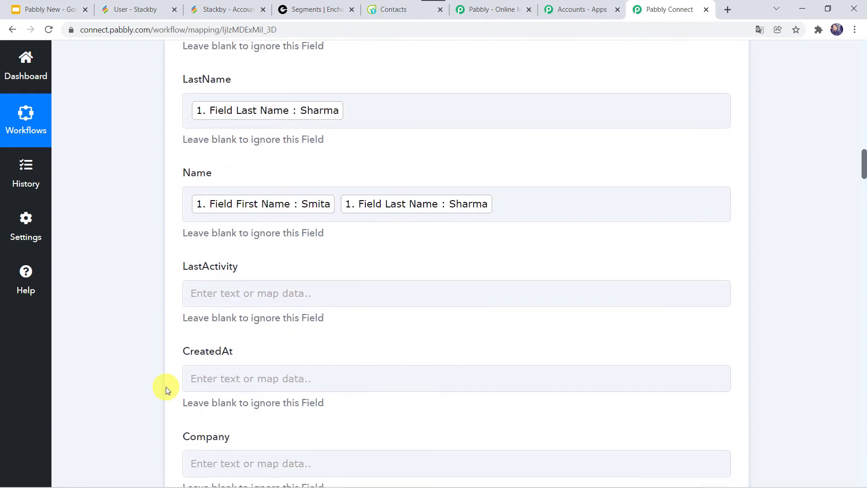
pyautogui.scroll(-1, 166, 386)
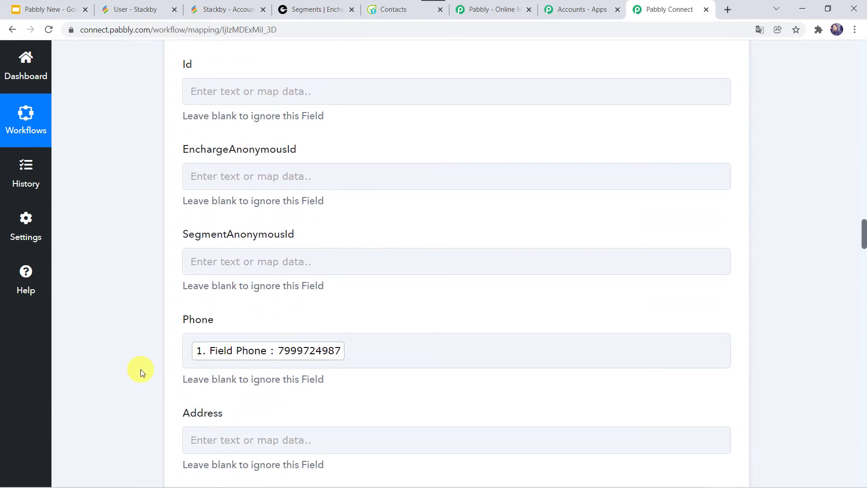
pyautogui.scroll(-16, 140, 370)
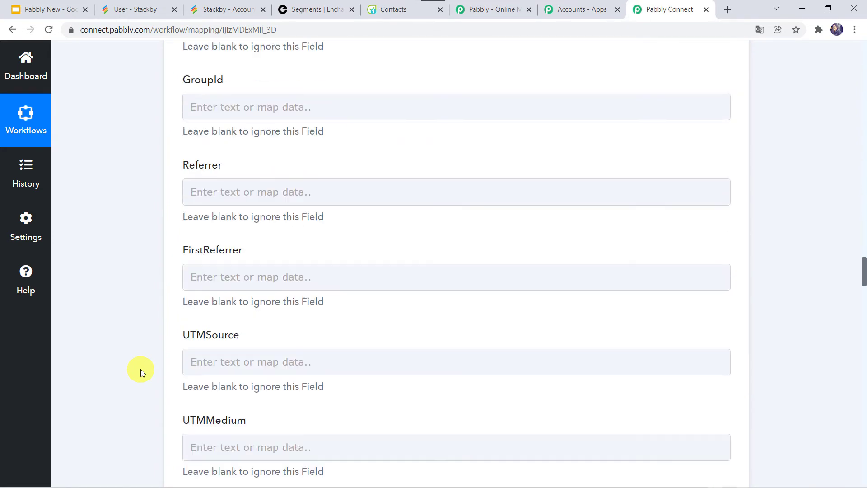
pyautogui.scroll(-20, 140, 370)
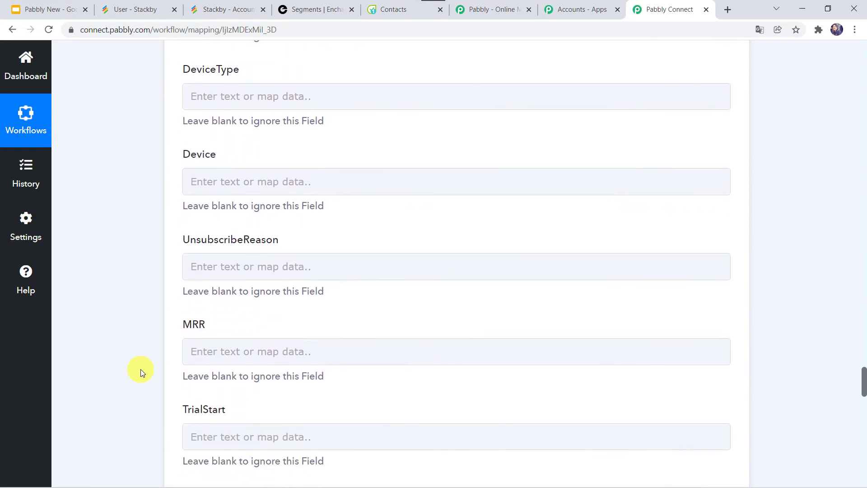
pyautogui.scroll(-20, 140, 370)
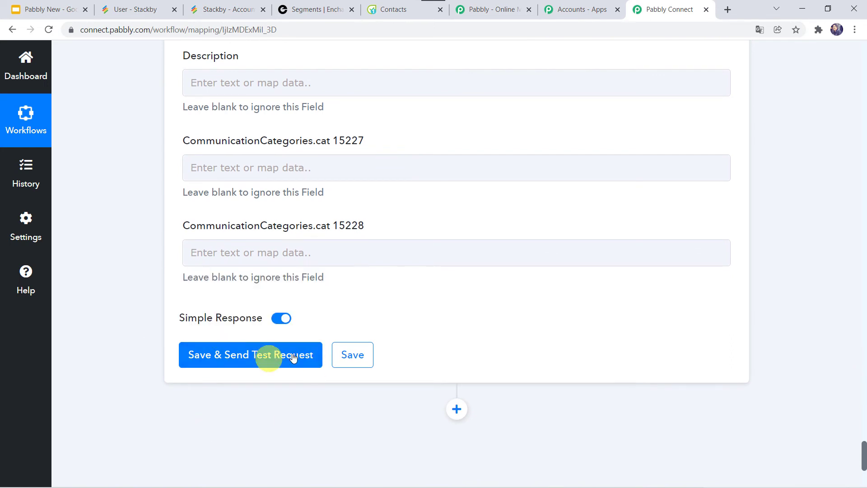
# Save and test the Encharge step, review the returned person details, then switch to Encharge
pyautogui.click(262, 357)
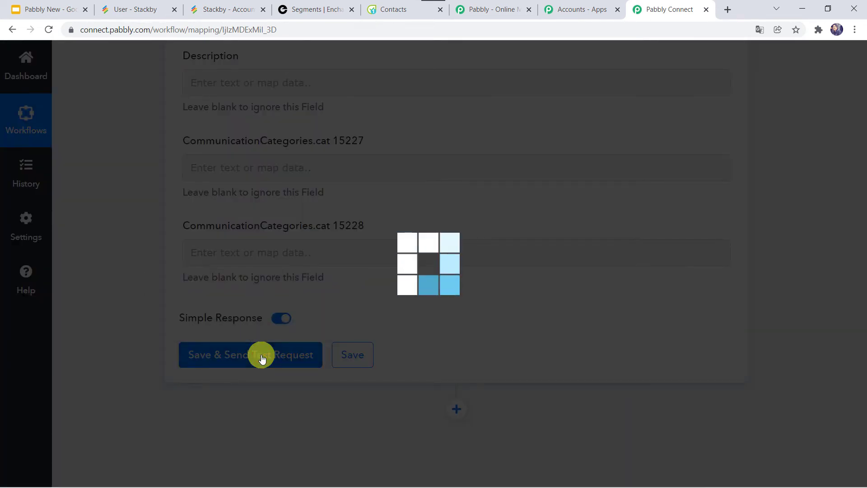
pyautogui.scroll(-4, 147, 392)
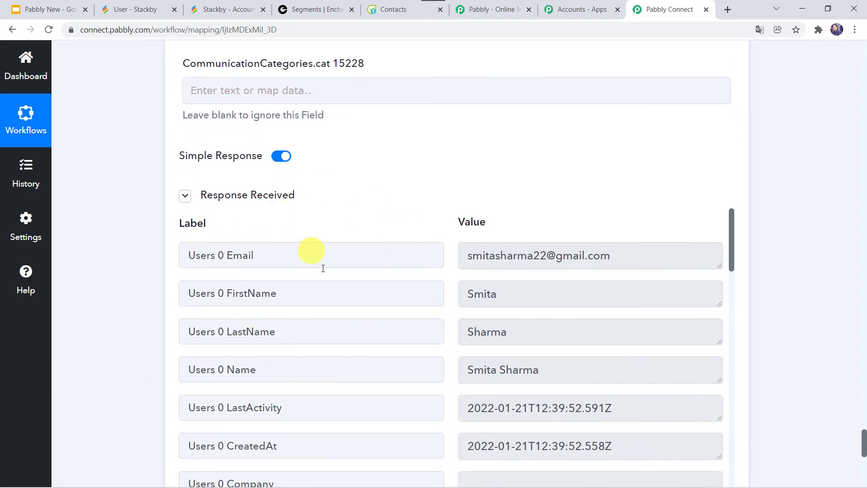
pyautogui.click(310, 6)
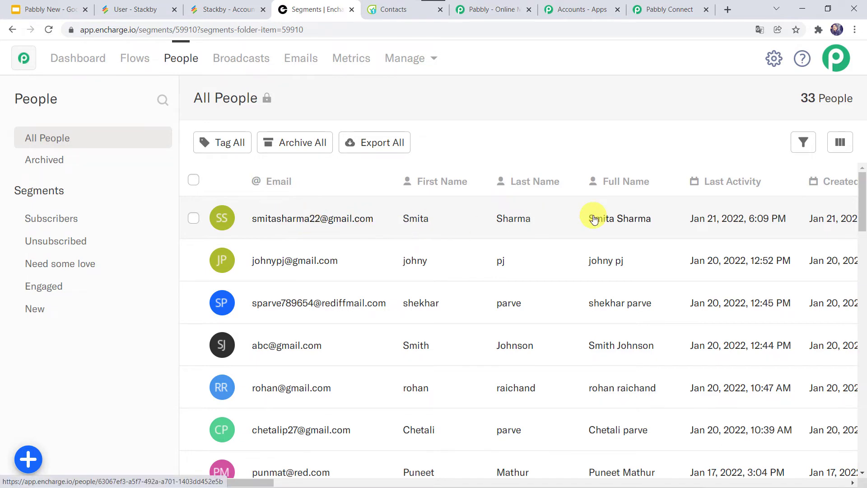
# After confirming the new contact in Encharge's People list, return to the Pabbly Connect workflow
pyautogui.click(662, 16)
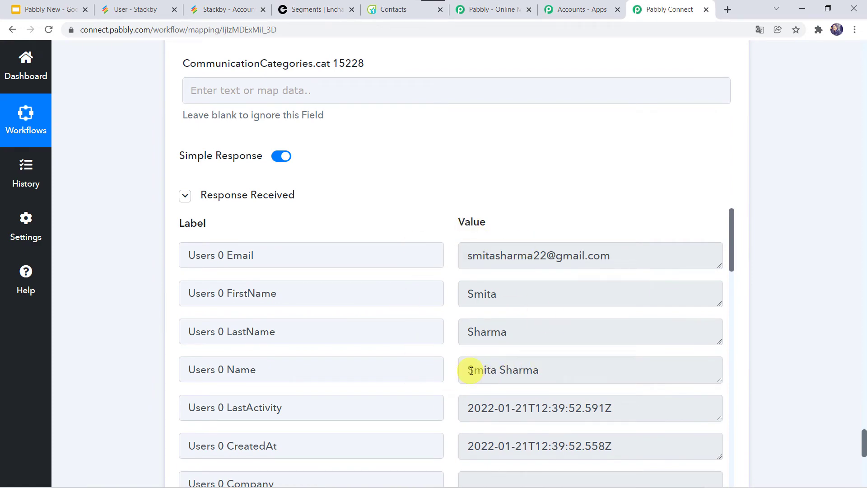
# Add a new action step after Encharge using the Flowlu app
pyautogui.scroll(-6, 138, 388)
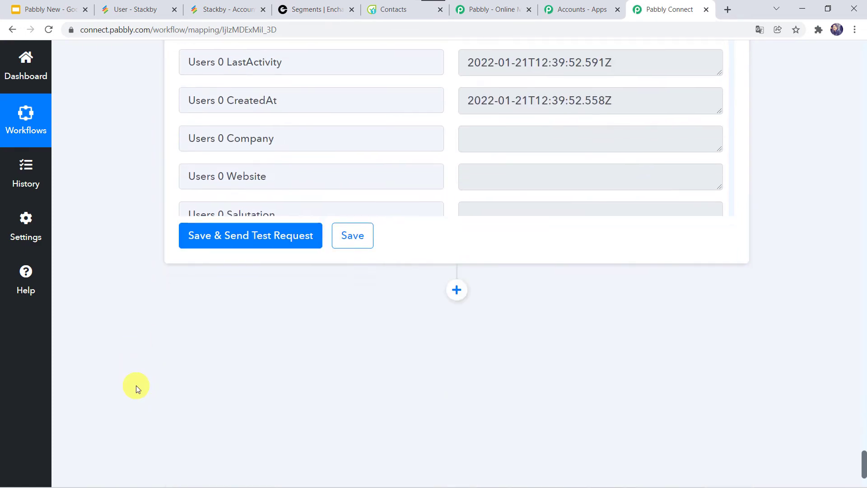
pyautogui.scroll(-2, 334, 336)
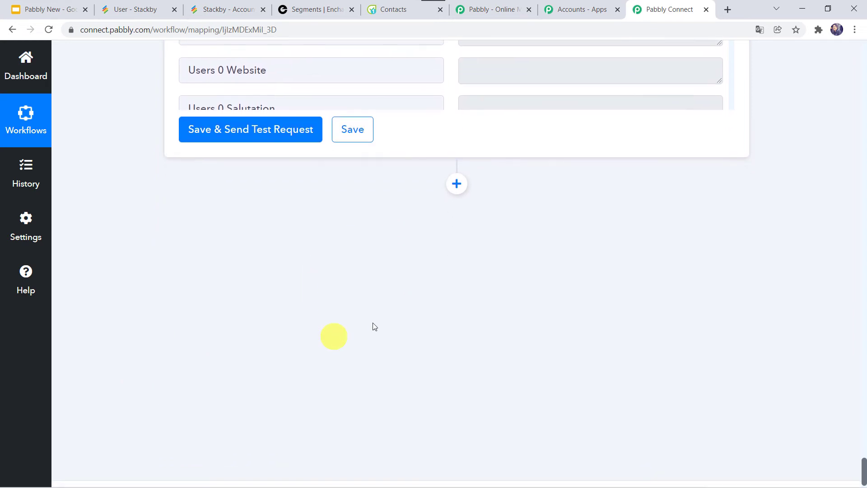
pyautogui.click(456, 183)
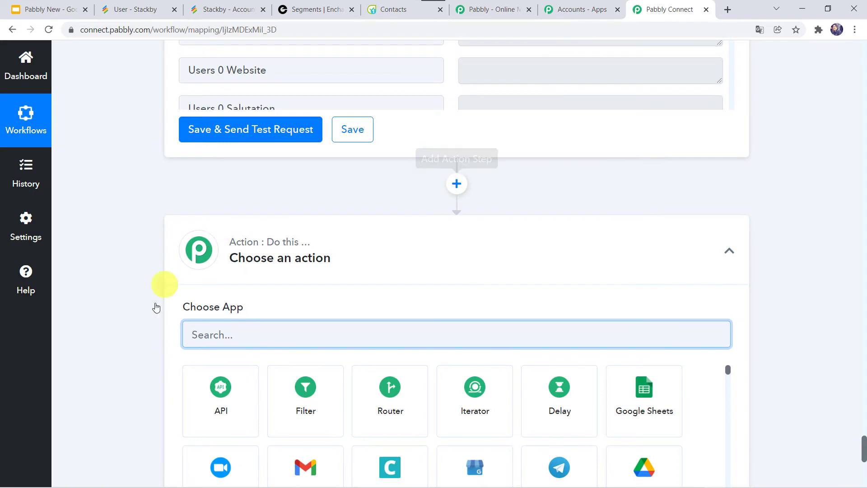
pyautogui.scroll(-3, 149, 314)
pyautogui.click(237, 187)
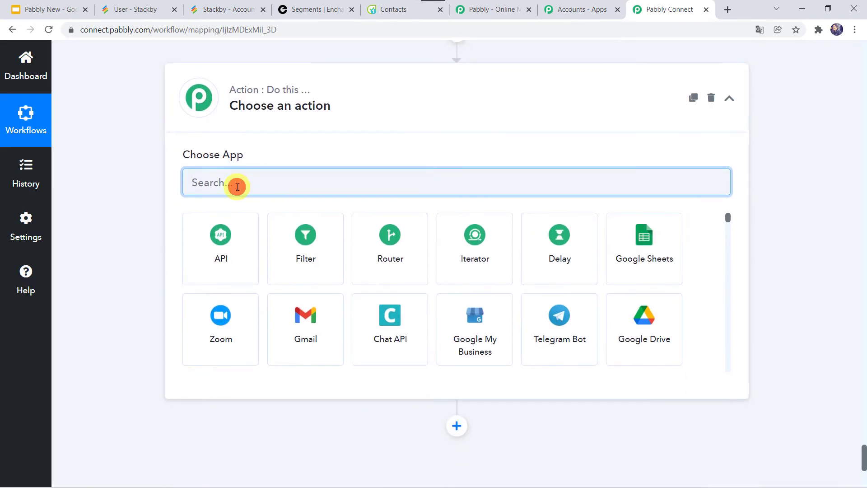
pyautogui.write('Flow')
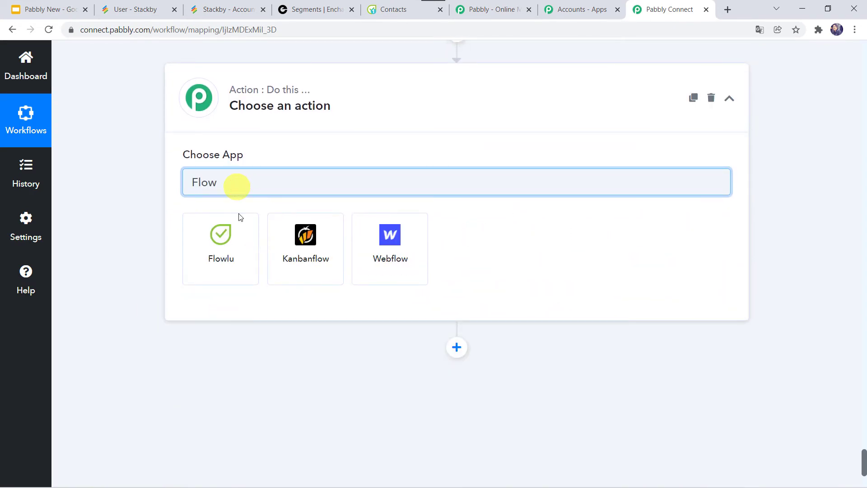
pyautogui.click(232, 231)
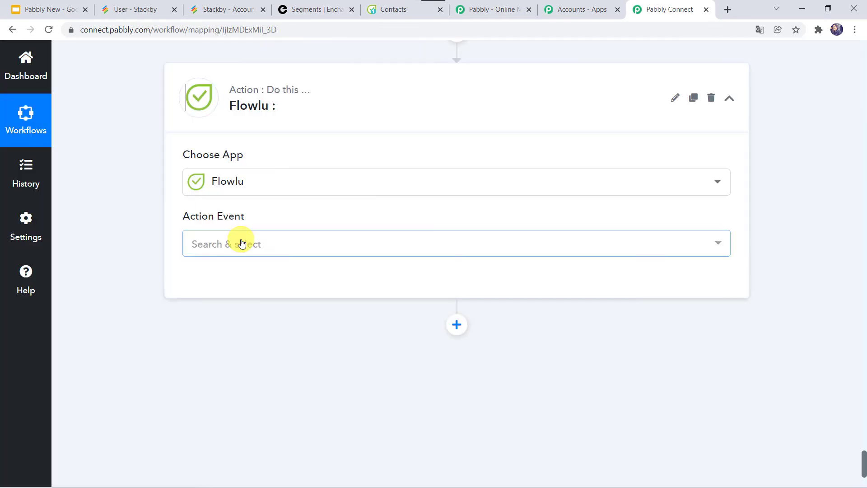
# Set the Flowlu action event to Create CRM Account (Contact)
pyautogui.click(218, 244)
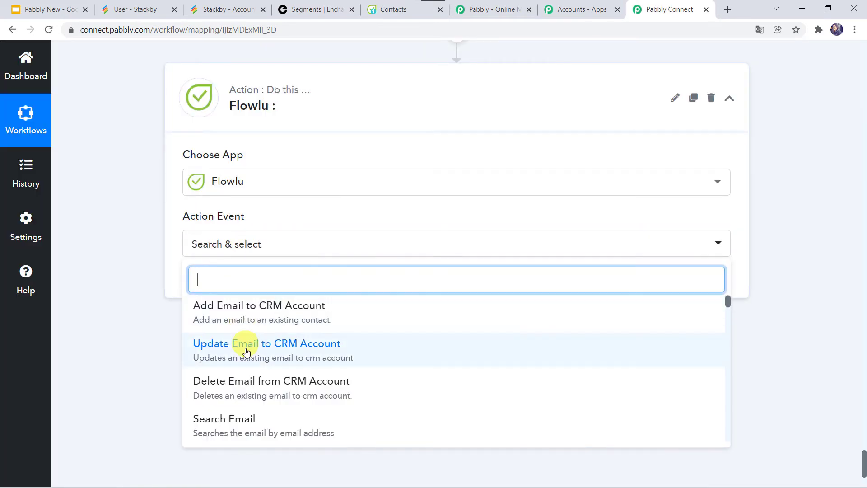
pyautogui.scroll(-5, 247, 352)
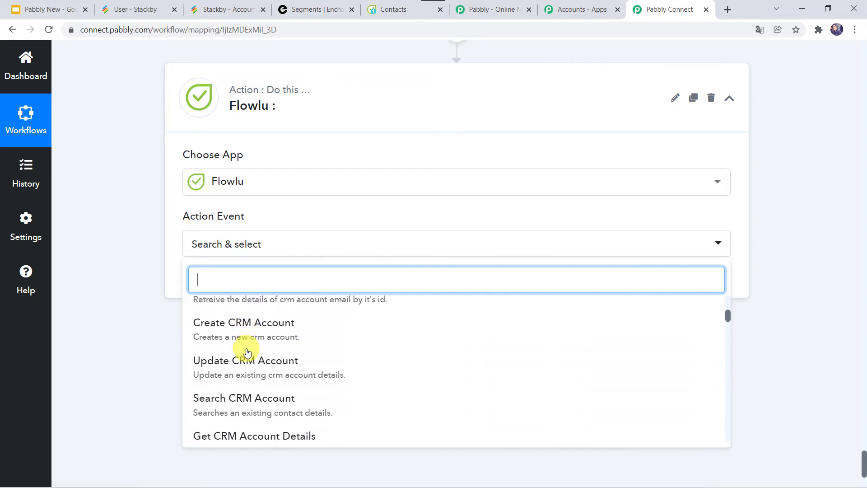
pyautogui.scroll(-6, 247, 352)
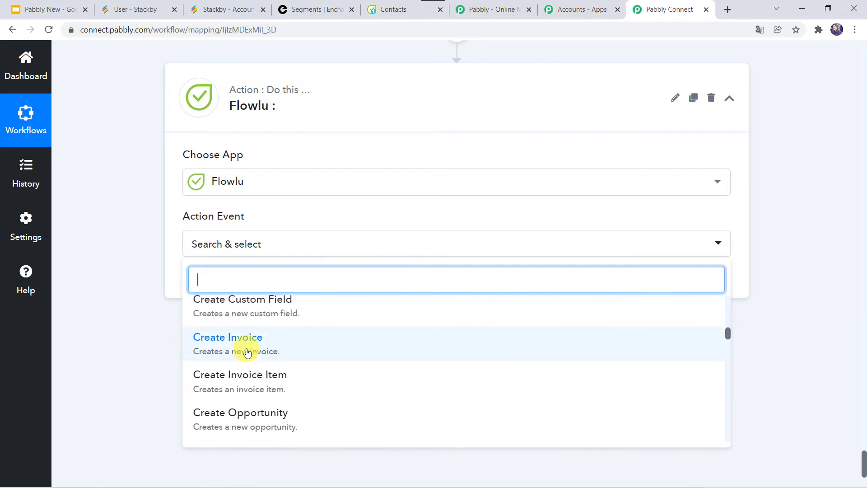
pyautogui.write('cre')
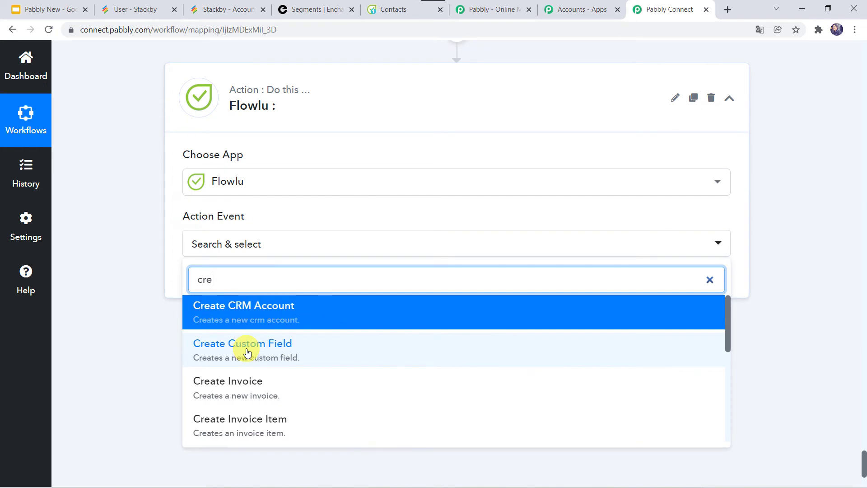
pyautogui.write('ate CRM')
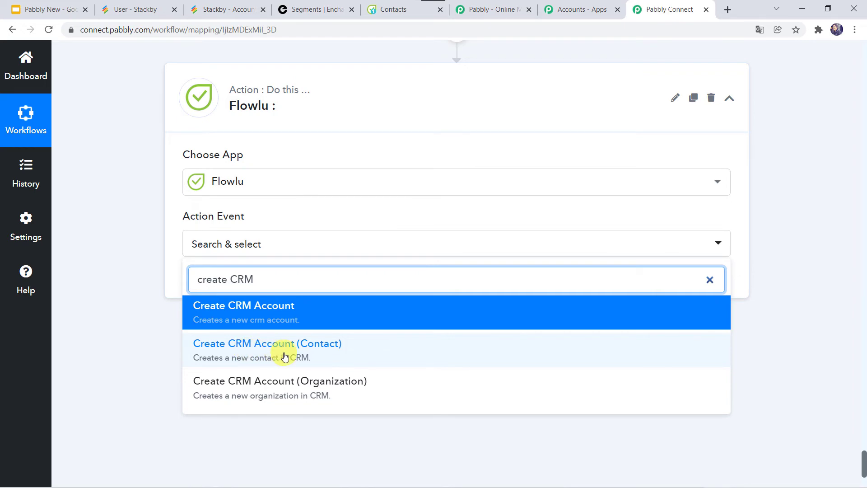
pyautogui.click(285, 357)
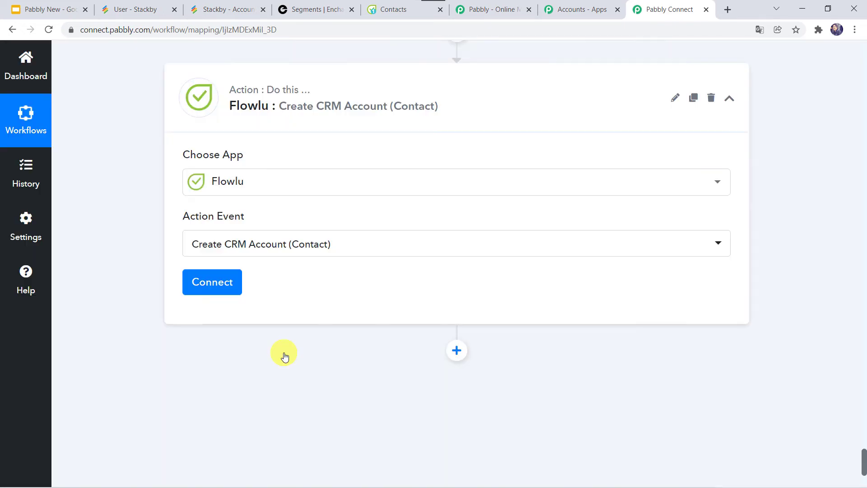
# Begin a new Flowlu #9 connection needing an API key and account URL, then switch to Flowlu
pyautogui.click(212, 282)
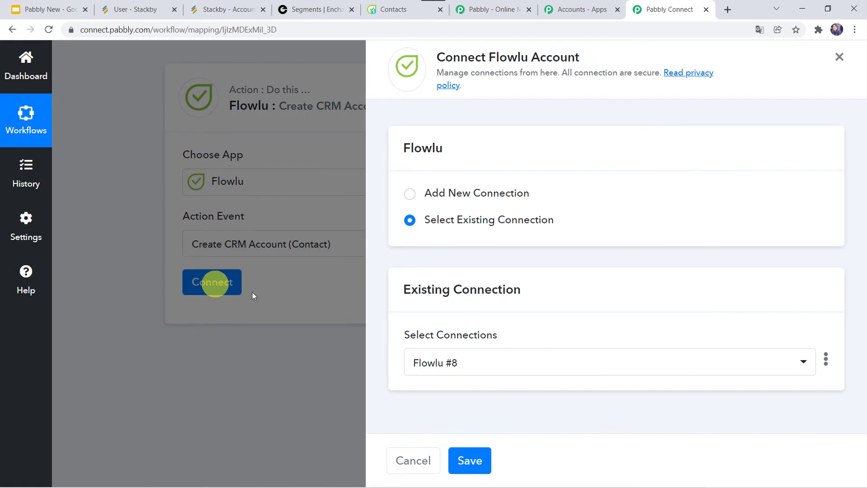
pyautogui.click(440, 192)
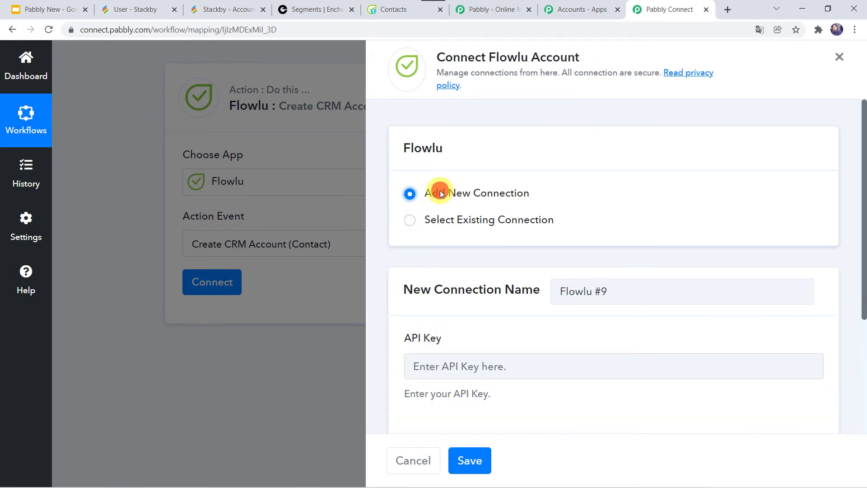
pyautogui.scroll(-4, 477, 295)
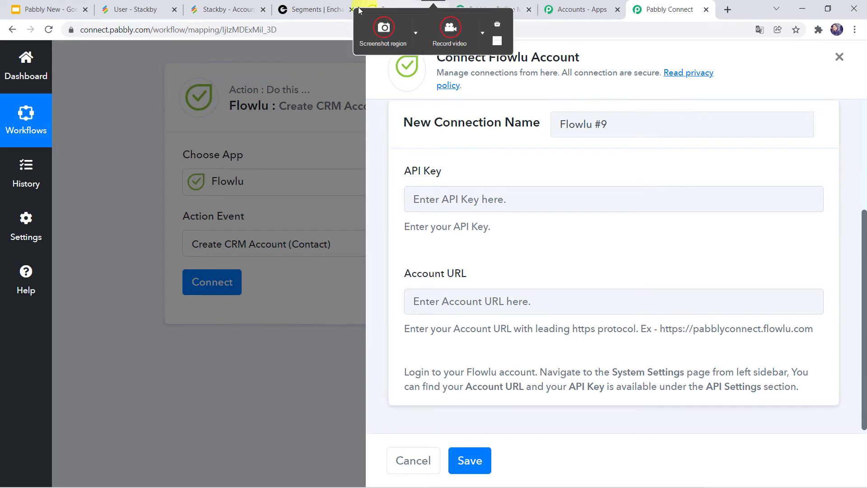
pyautogui.click(393, 9)
# Open Flowlu's System Settings > API Settings and copy the existing StackBy API key
pyautogui.scroll(-7, 92, 281)
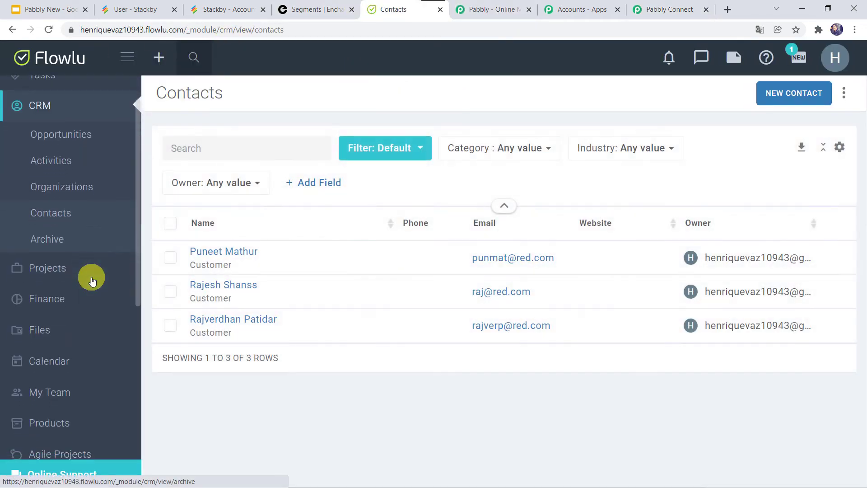
pyautogui.scroll(-2, 92, 281)
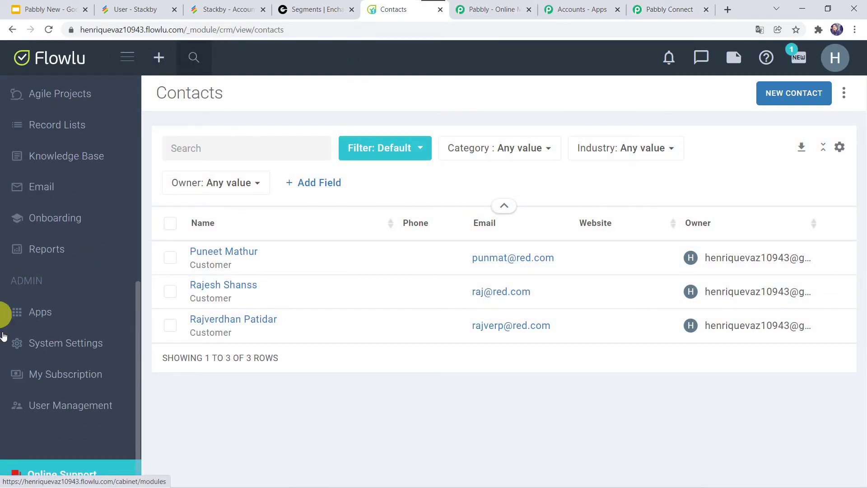
pyautogui.click(70, 353)
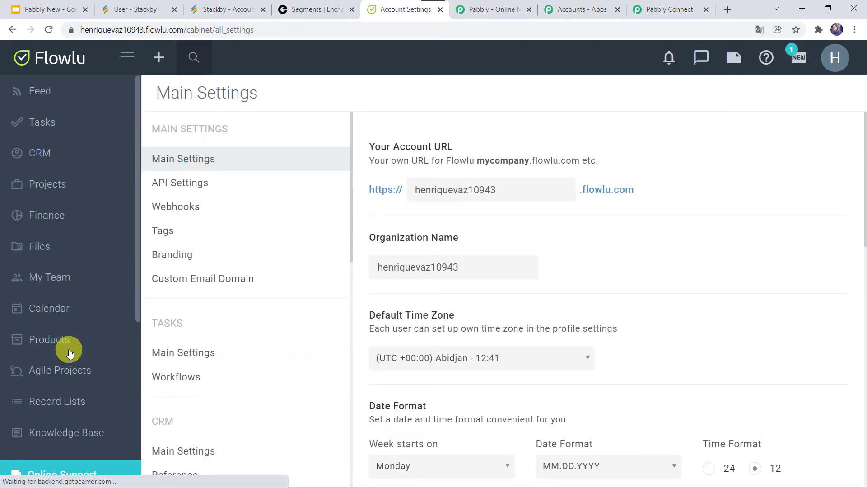
pyautogui.click(194, 186)
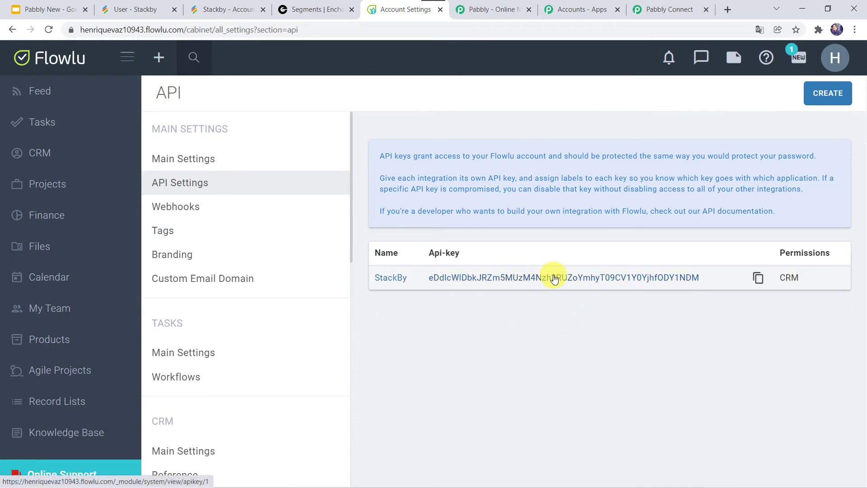
pyautogui.click(826, 103)
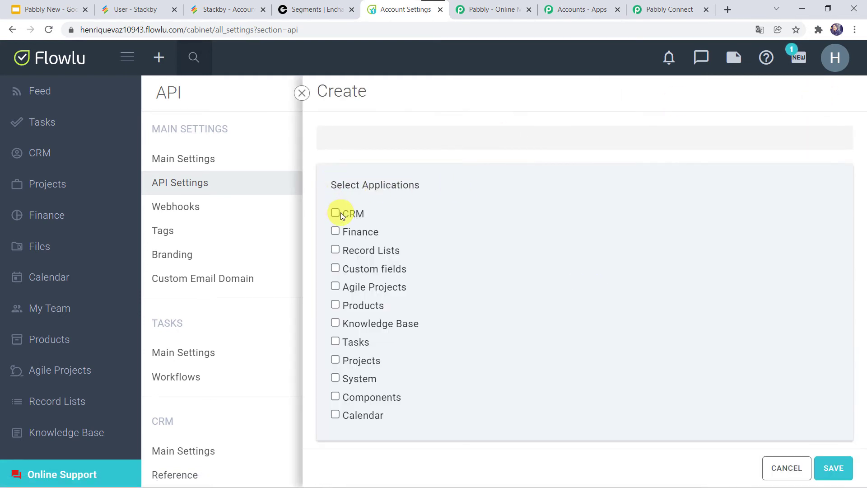
pyautogui.click(773, 471)
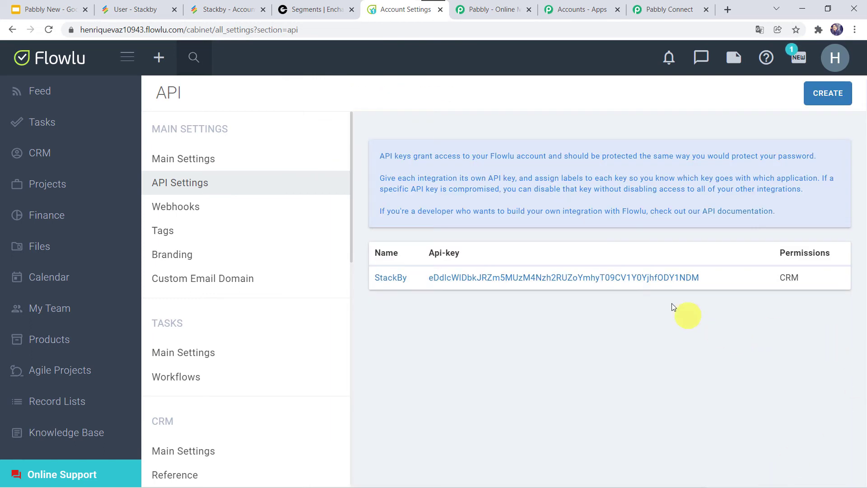
pyautogui.moveTo(691, 280)
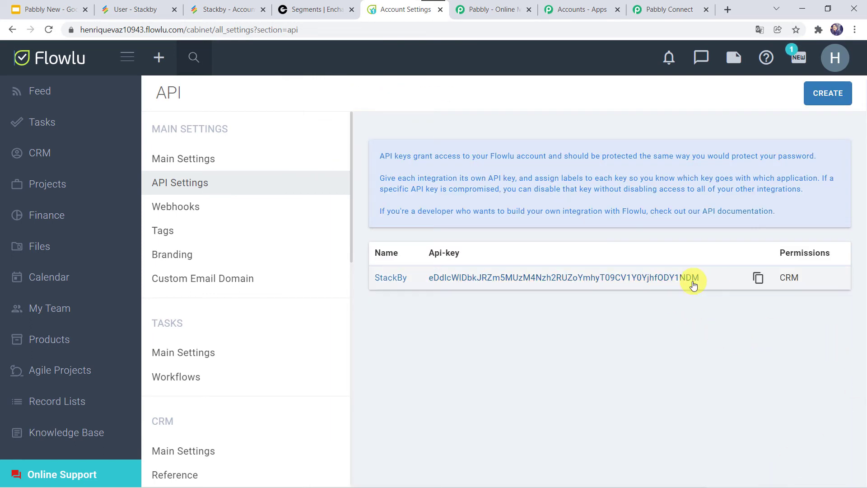
pyautogui.click(761, 279)
# Paste the copied StackBy key into the Flowlu #9 connection's API Key field
pyautogui.click(679, 6)
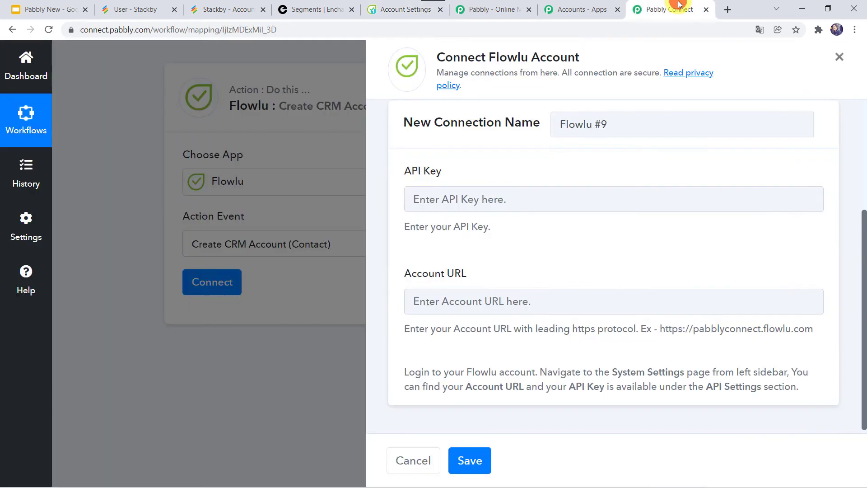
pyautogui.click(454, 199)
pyautogui.rightClick(453, 201)
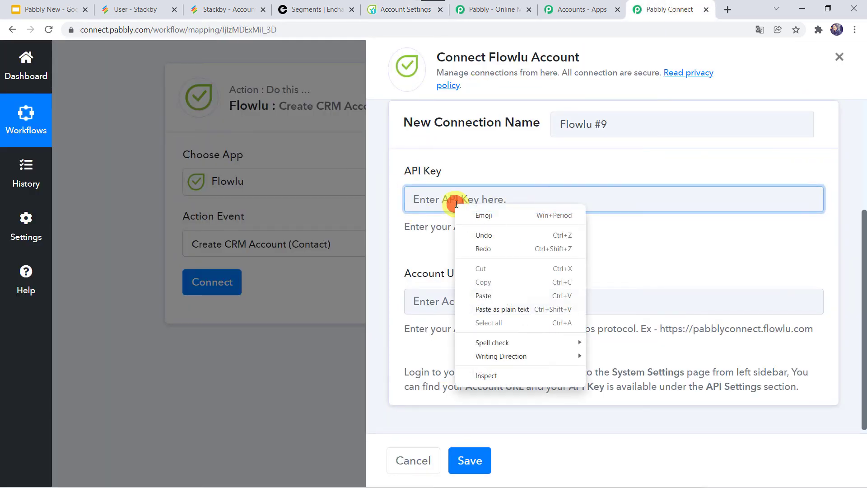
pyautogui.click(486, 296)
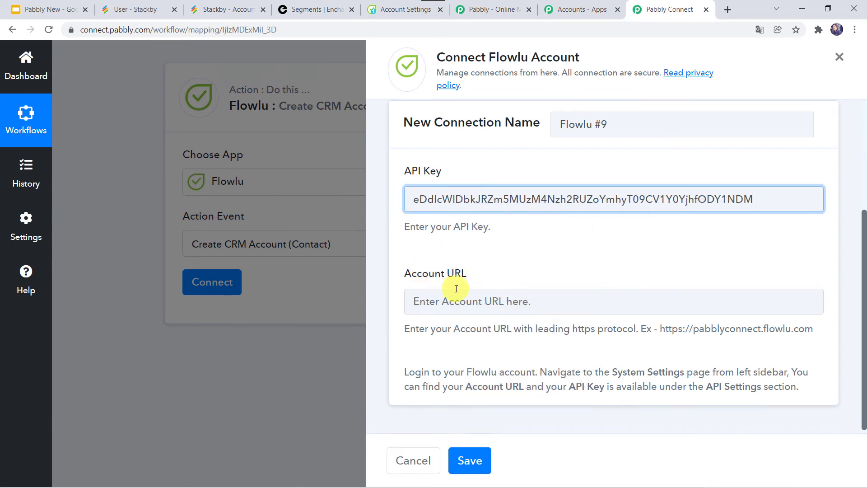
pyautogui.scroll(-1, 456, 289)
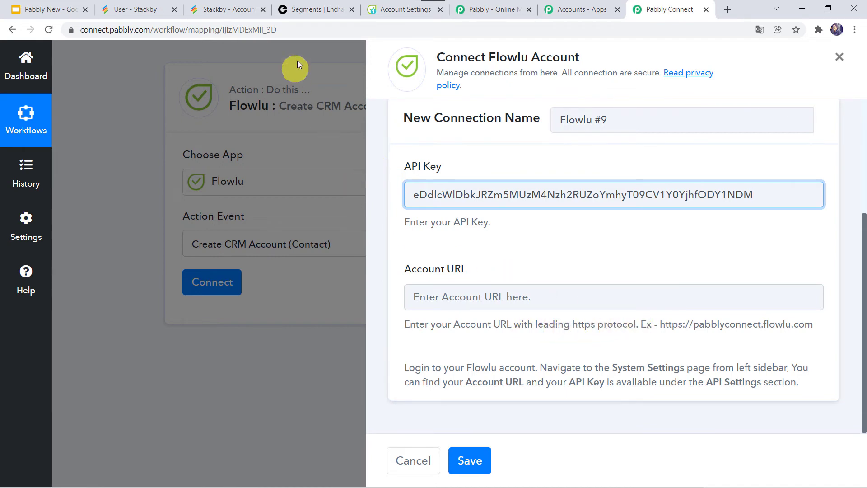
pyautogui.click(388, 10)
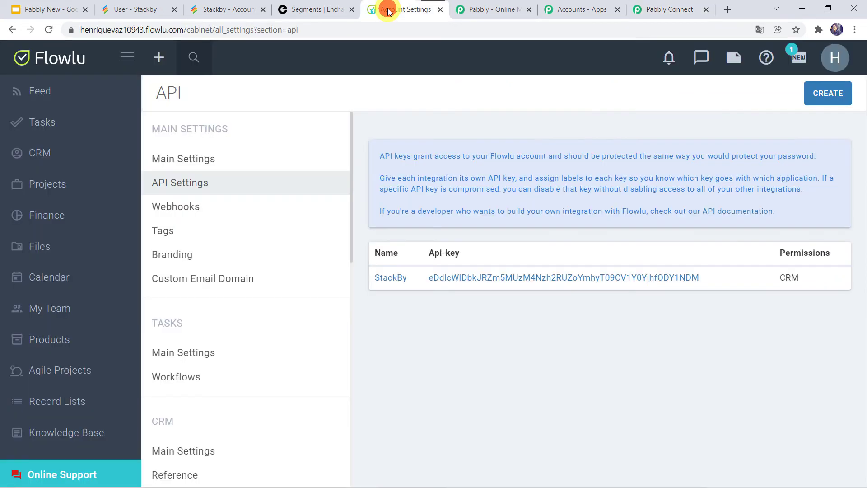
# Copy the Flowlu account's full flowlu.com URL from the address bar and return to Pabbly Connect
pyautogui.click(168, 29)
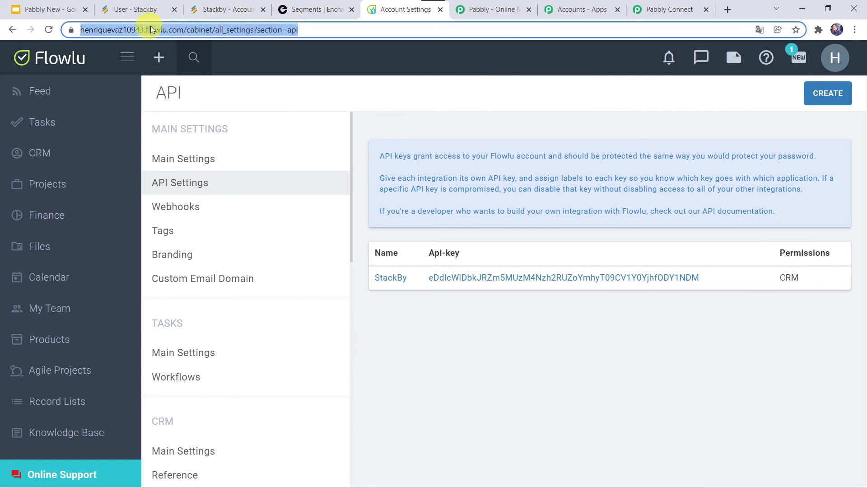
pyautogui.doubleClick(165, 29)
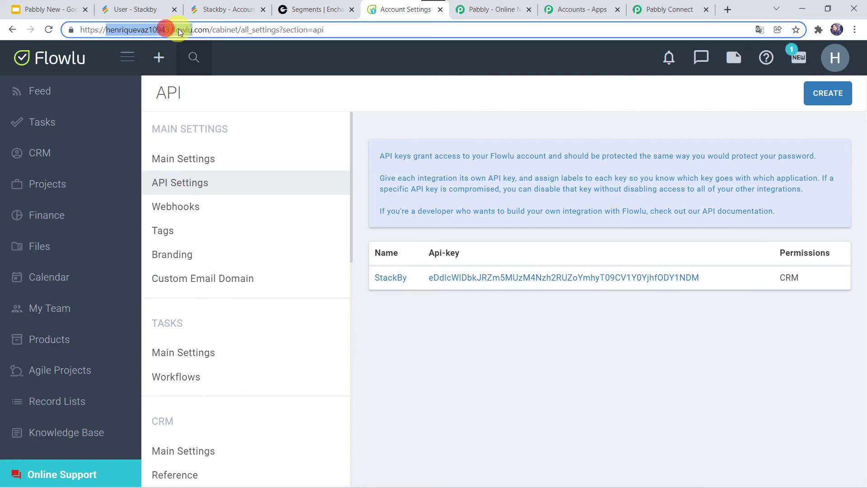
pyautogui.moveTo(210, 29); pyautogui.dragTo(80, 29)
pyautogui.rightClick(128, 29)
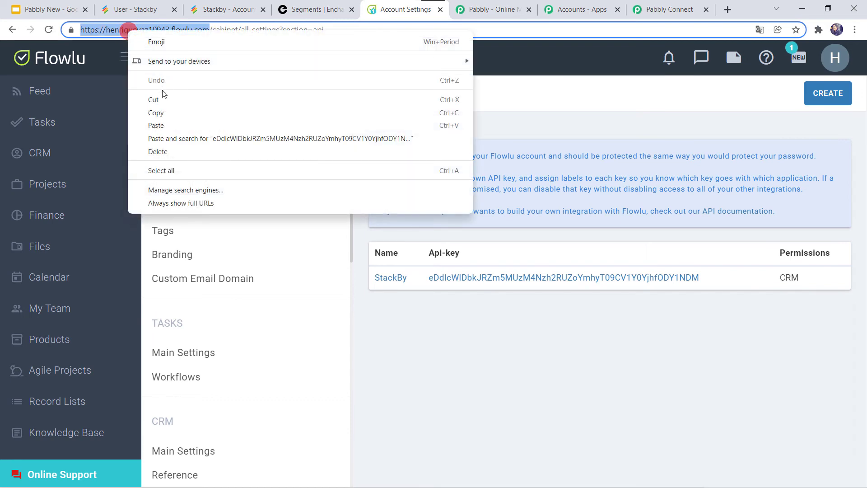
pyautogui.click(156, 111)
pyautogui.click(667, 9)
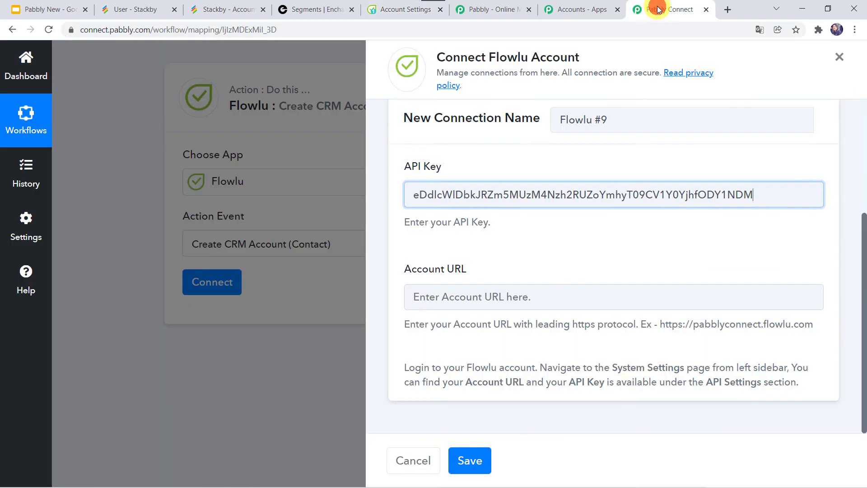
# Paste the Flowlu account URL, remove its trailing slash, and save the connection
pyautogui.click(433, 300)
pyautogui.rightClick(433, 299)
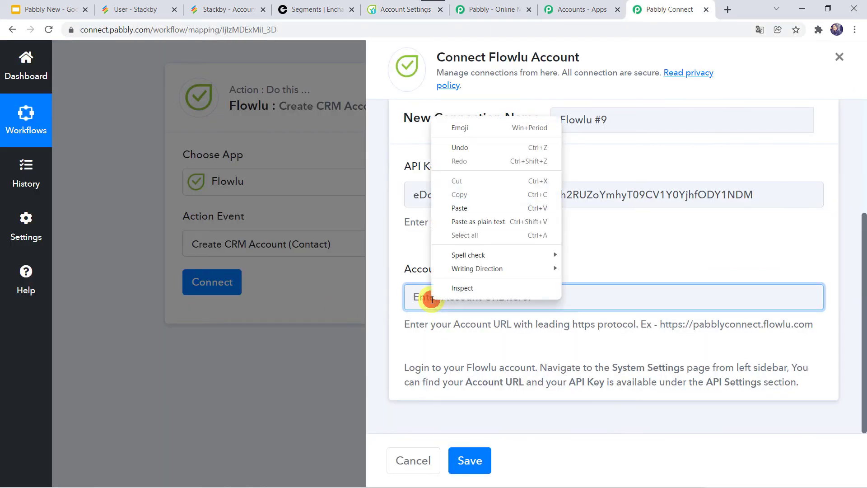
pyautogui.click(459, 209)
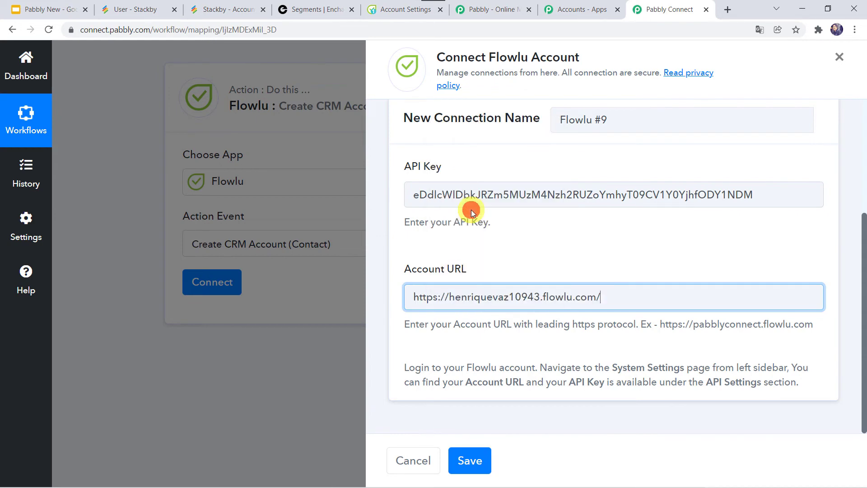
pyautogui.click(613, 302)
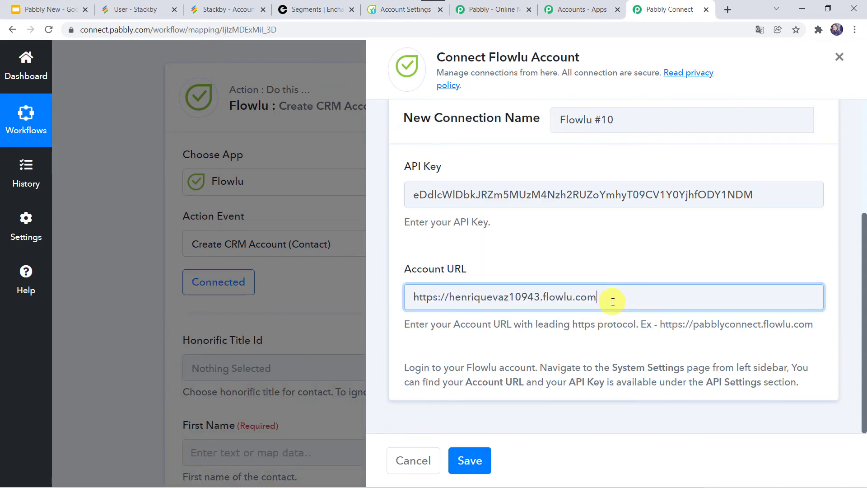
pyautogui.click(469, 465)
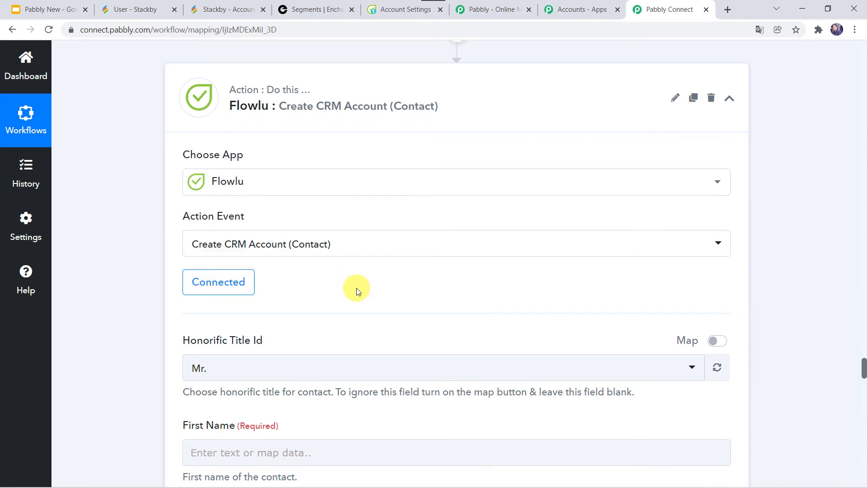
# Map the Stackby new row's Field First Name into the Flowlu contact's First Name
pyautogui.scroll(-3, 355, 288)
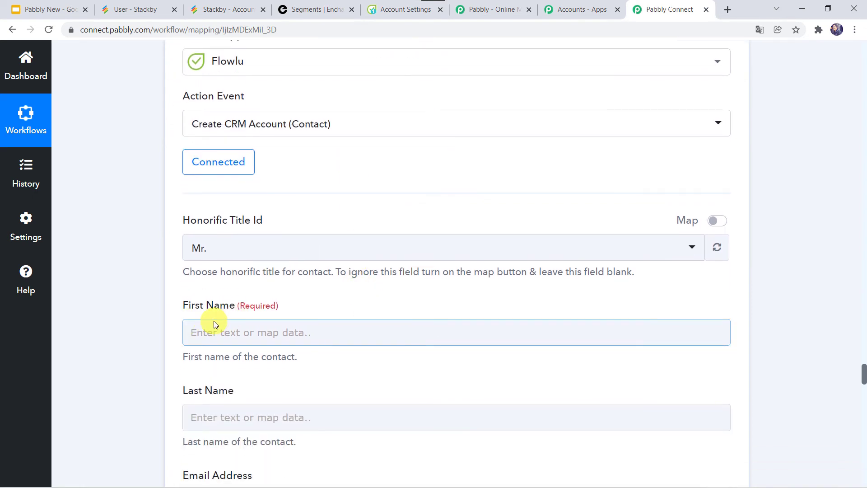
pyautogui.scroll(-3, 217, 322)
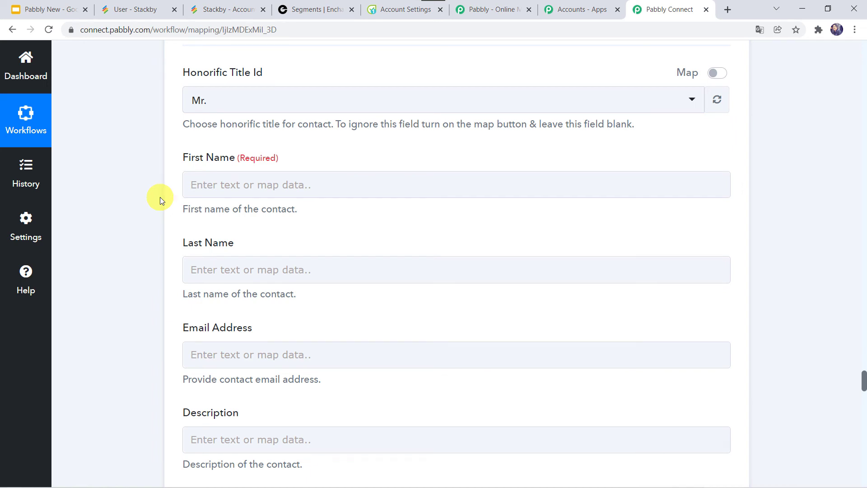
pyautogui.click(202, 184)
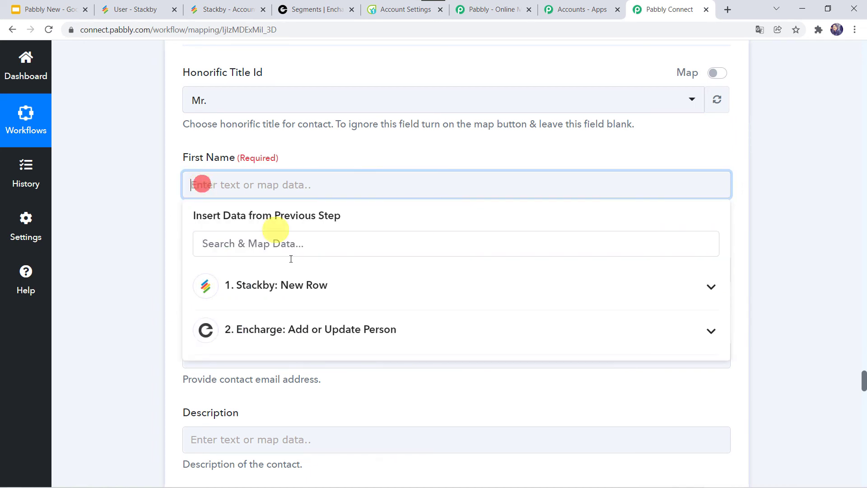
pyautogui.click(250, 299)
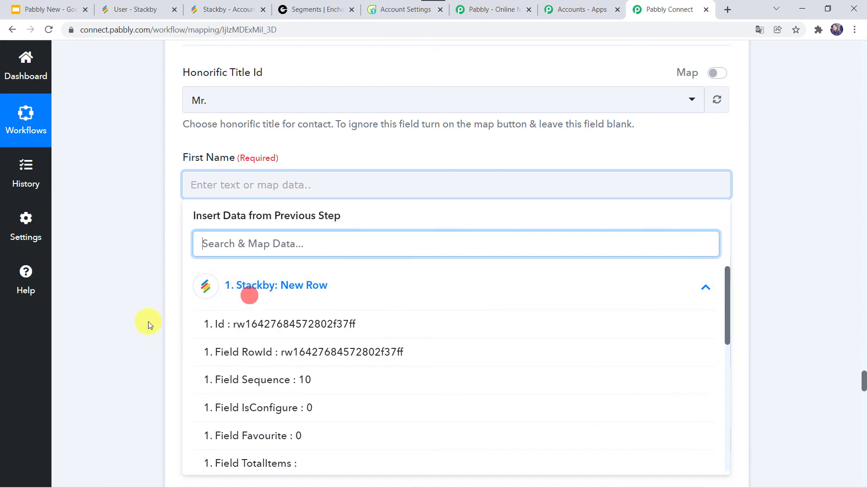
pyautogui.scroll(-3, 145, 321)
pyautogui.scroll(-1, 305, 291)
pyautogui.scroll(-4, 304, 289)
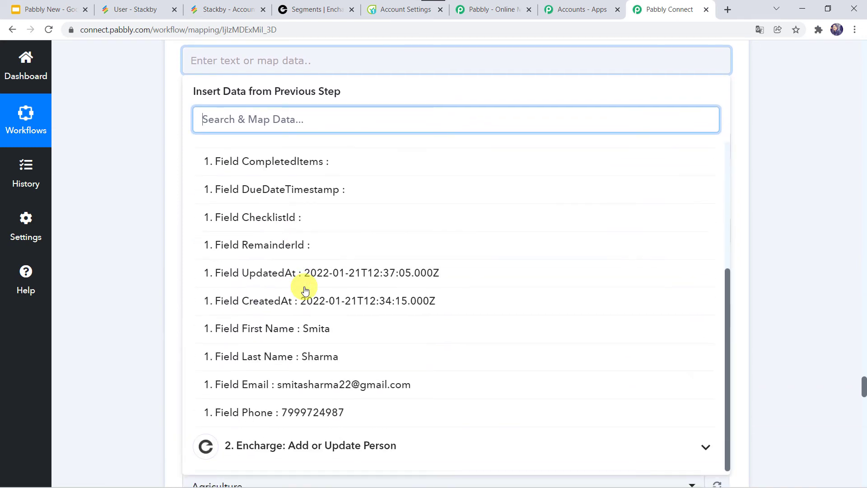
pyautogui.click(318, 328)
pyautogui.click(107, 232)
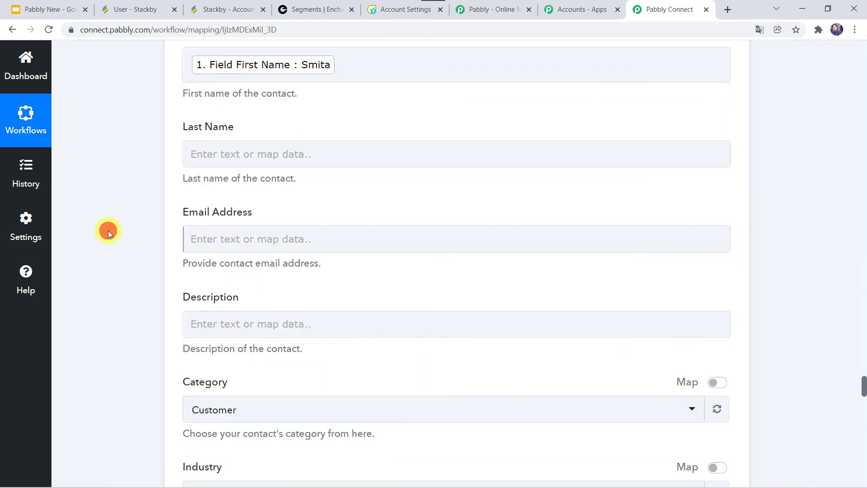
# Map Stackby's Field Last Name into the Flowlu Last Name field
pyautogui.click(198, 154)
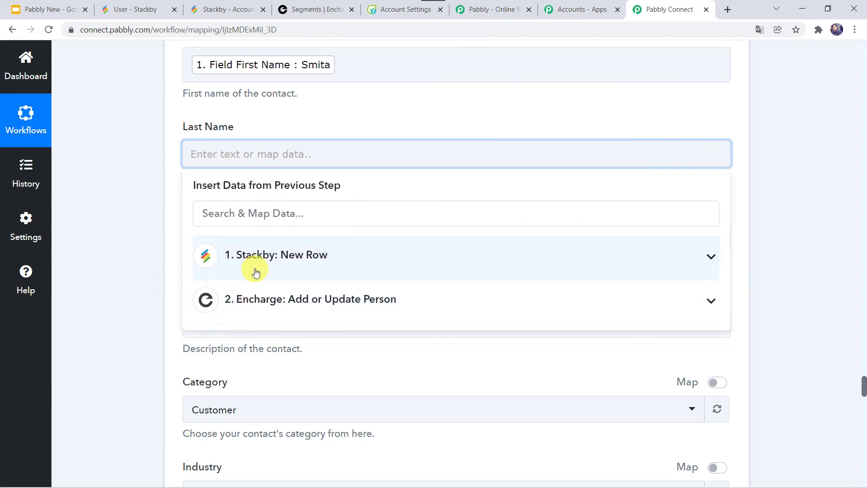
pyautogui.click(253, 262)
pyautogui.scroll(-5, 298, 417)
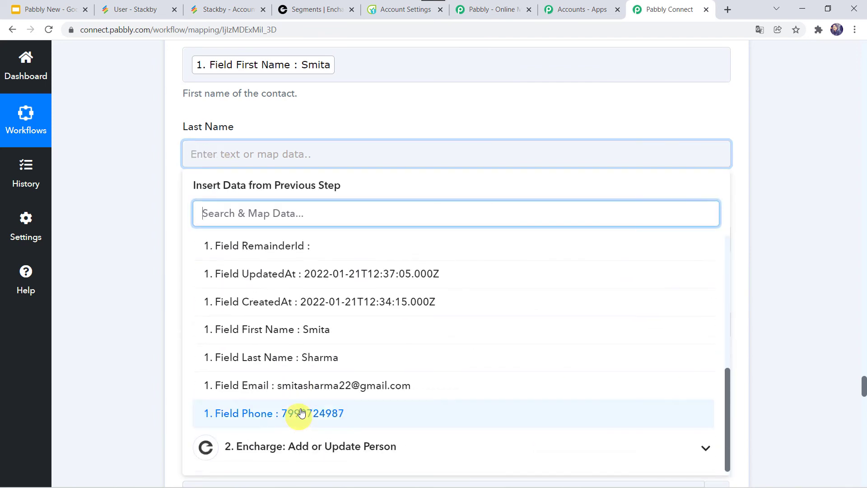
pyautogui.click(283, 357)
pyautogui.click(137, 289)
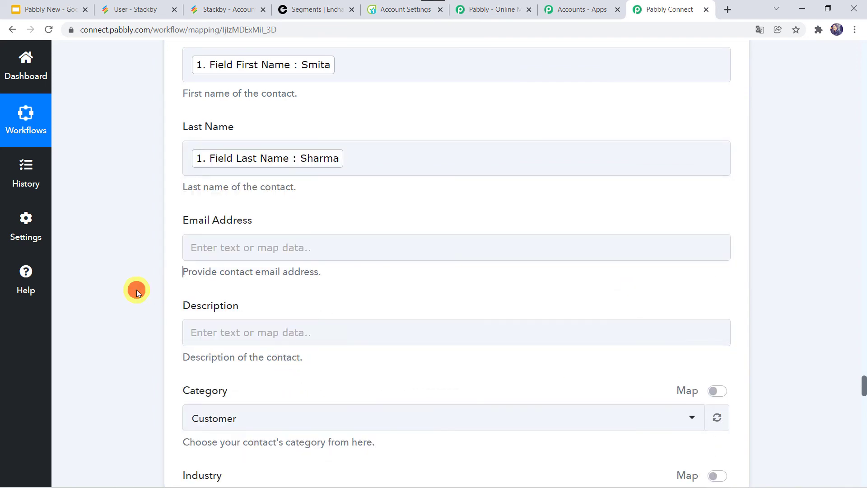
# Map Stackby's Field Email into the Flowlu Email Address field
pyautogui.scroll(-2, 219, 219)
pyautogui.click(203, 153)
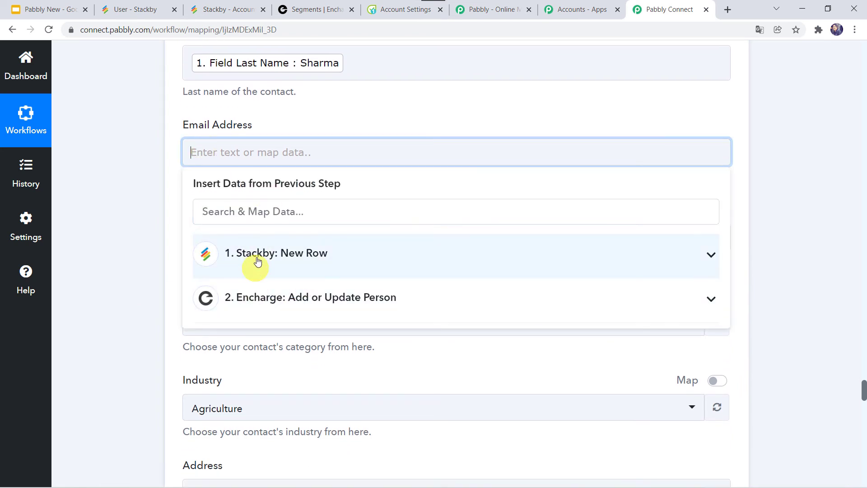
pyautogui.click(258, 261)
pyautogui.scroll(-5, 282, 445)
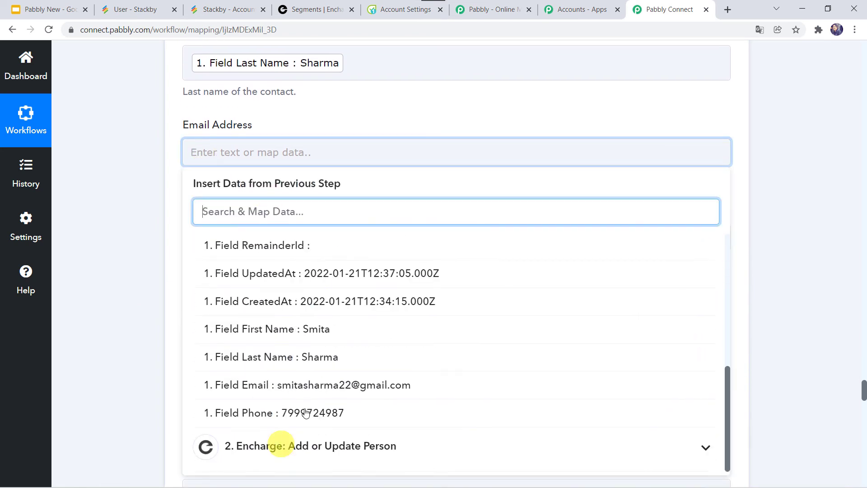
pyautogui.click(295, 396)
pyautogui.click(144, 301)
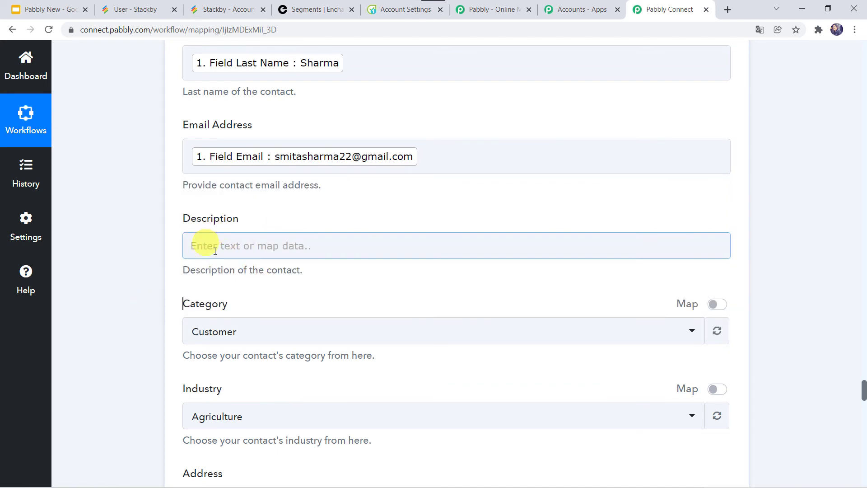
# Keep the Flowlu contact's Category as Customer and choose Banking as its Industry
pyautogui.scroll(-4, 171, 302)
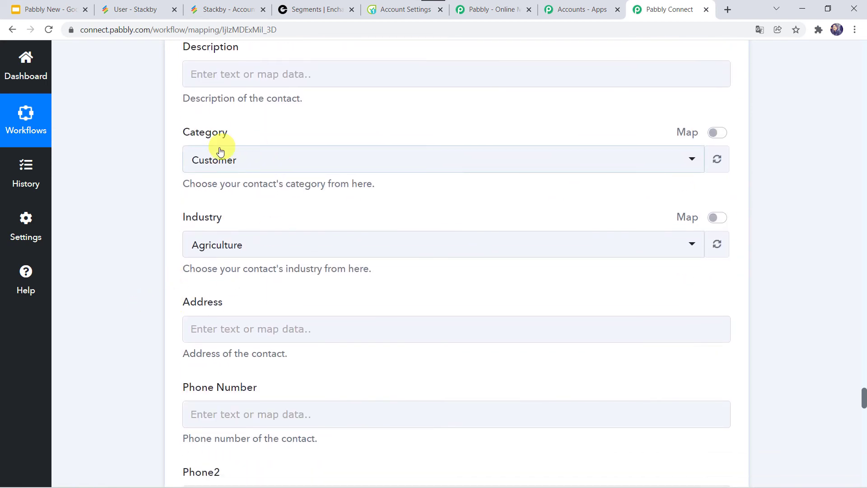
pyautogui.click(231, 161)
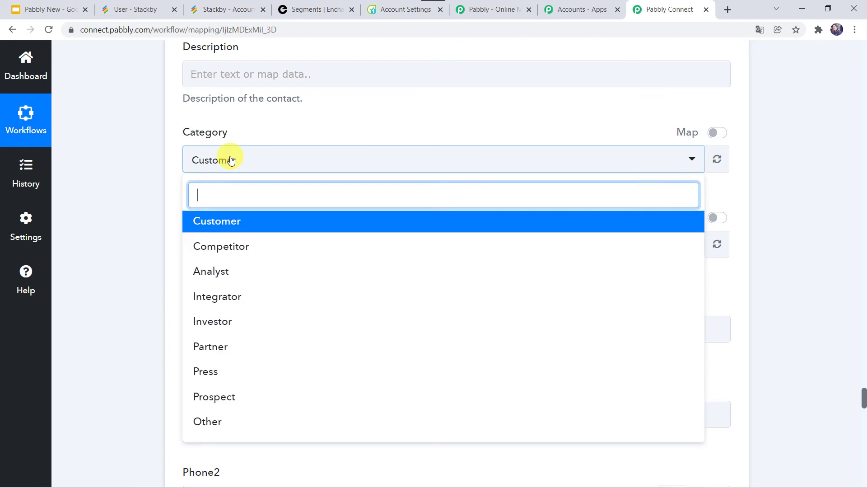
pyautogui.click(233, 228)
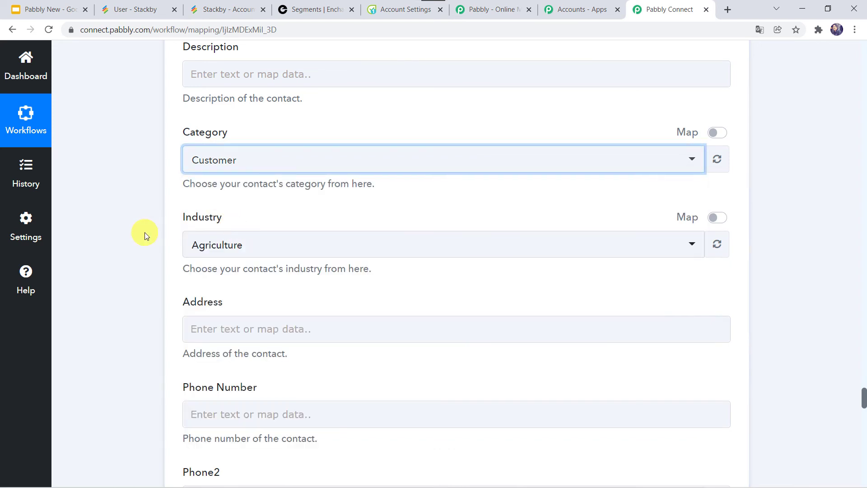
pyautogui.click(231, 254)
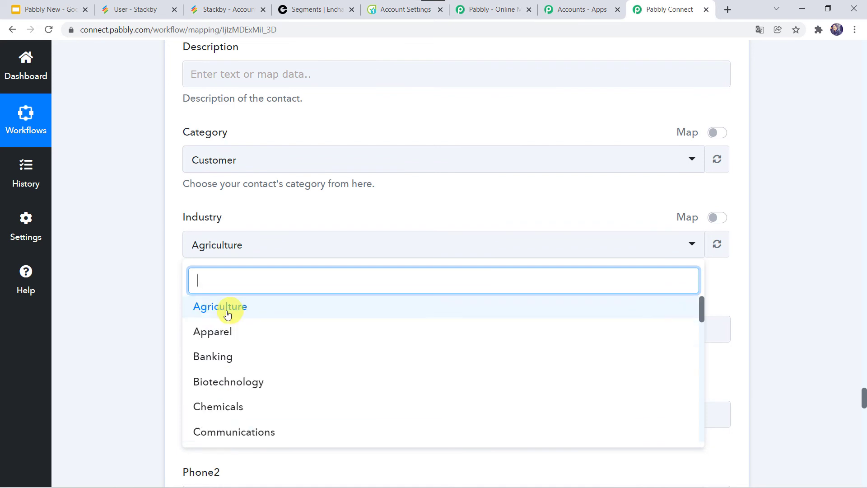
pyautogui.click(215, 356)
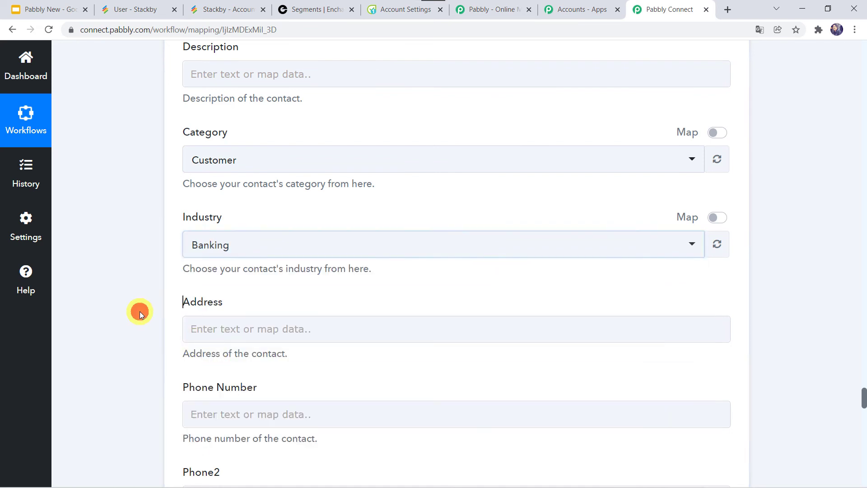
pyautogui.scroll(-3, 139, 311)
pyautogui.click(209, 209)
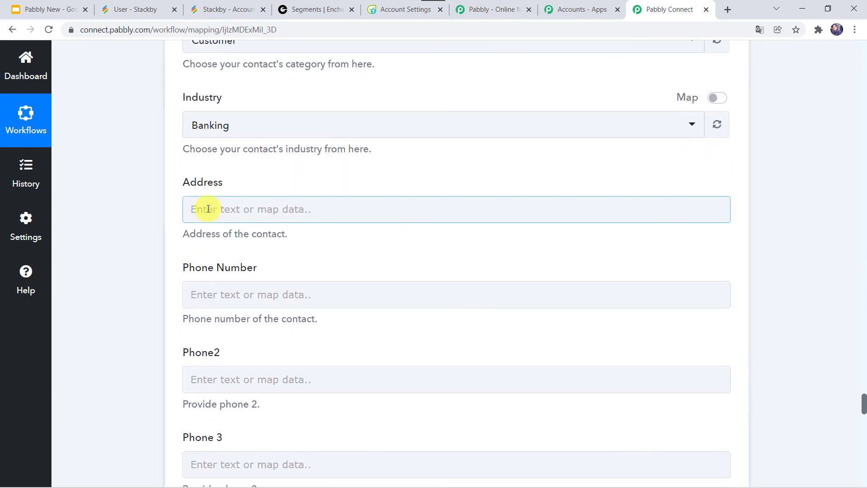
# Map the Stackby row's Field Phone into the Flowlu Phone Number, leaving other fields empty
pyautogui.scroll(-2, 149, 290)
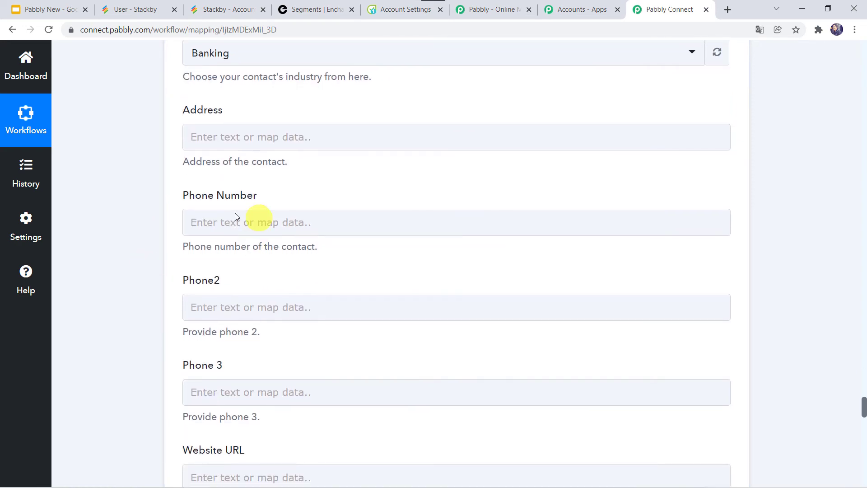
pyautogui.click(221, 222)
pyautogui.click(252, 319)
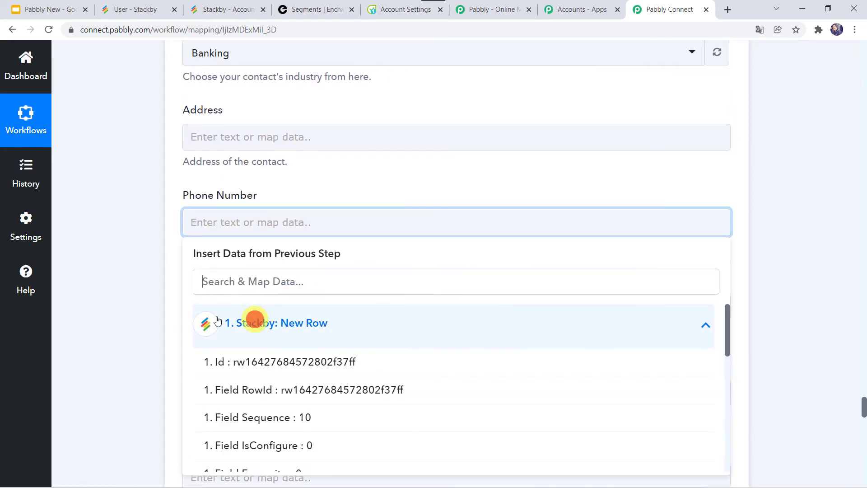
pyautogui.scroll(-3, 149, 320)
pyautogui.scroll(-5, 345, 340)
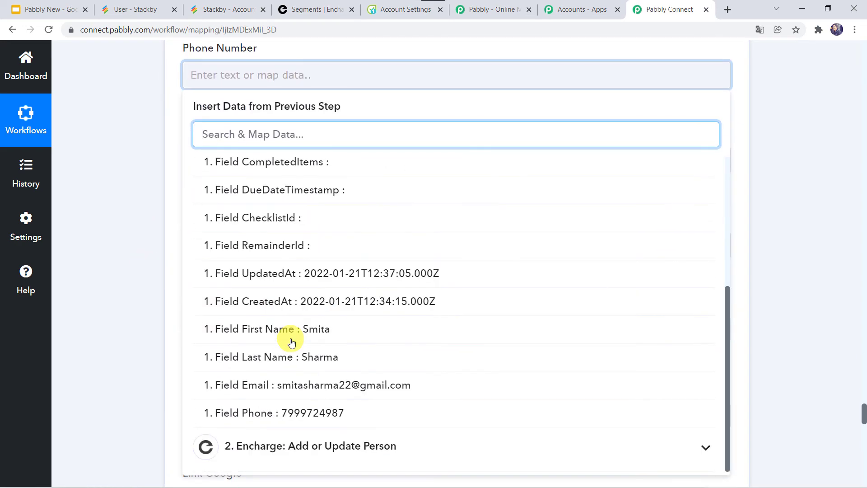
pyautogui.click(291, 411)
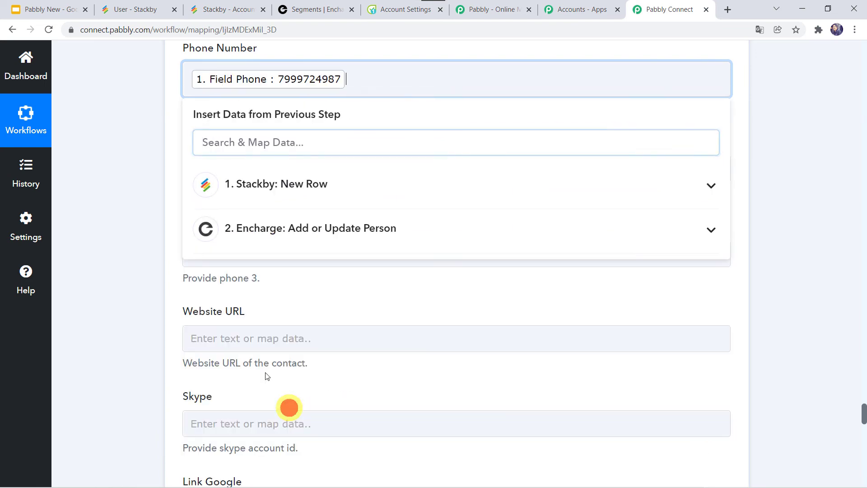
pyautogui.click(161, 279)
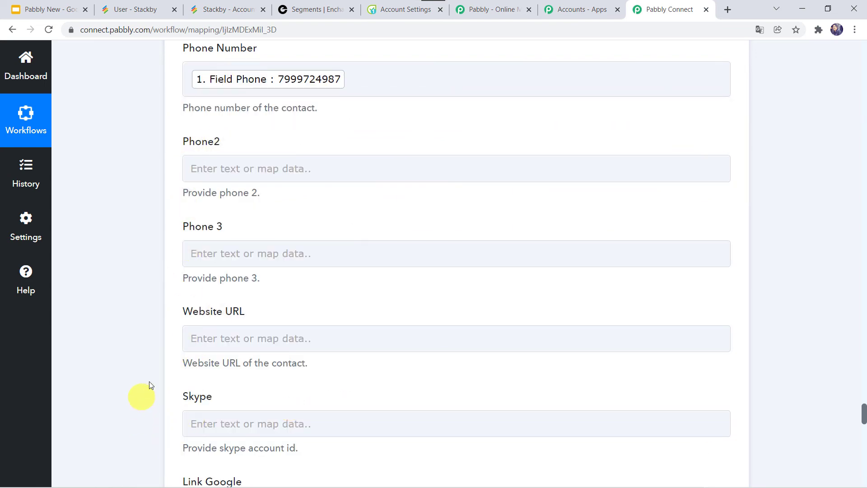
pyautogui.scroll(-1, 150, 380)
pyautogui.scroll(-15, 150, 380)
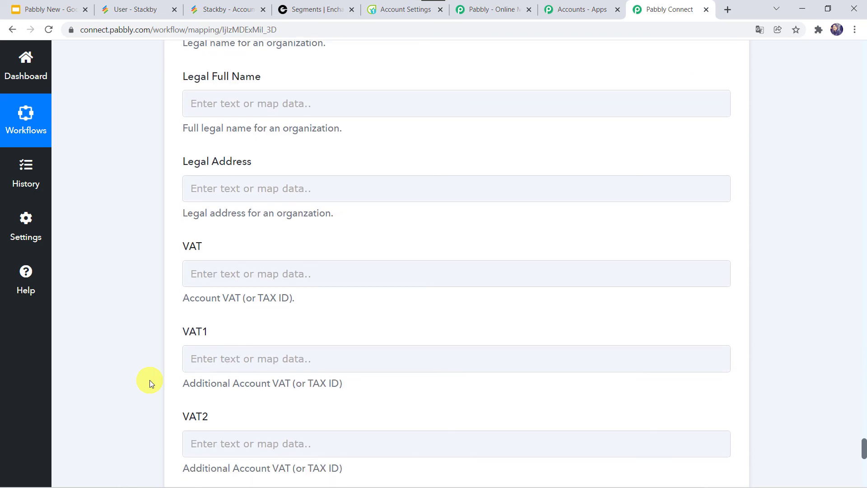
pyautogui.scroll(2, 150, 380)
pyautogui.scroll(-8, 150, 381)
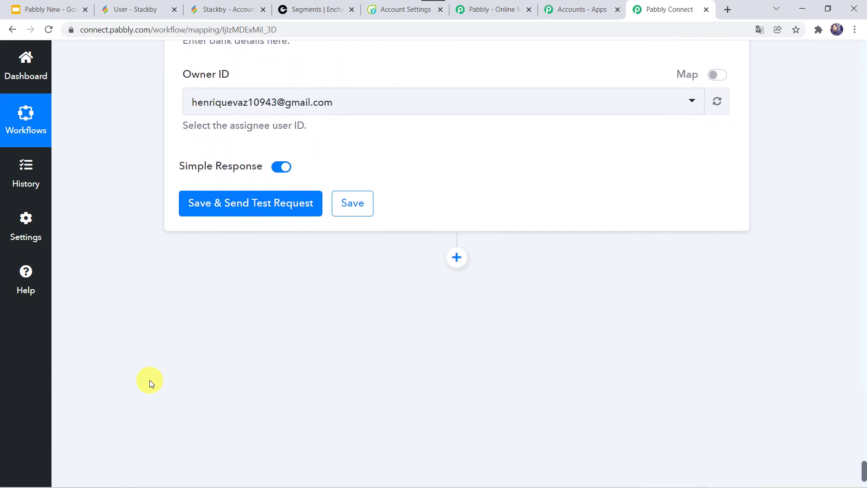
pyautogui.scroll(6, 150, 380)
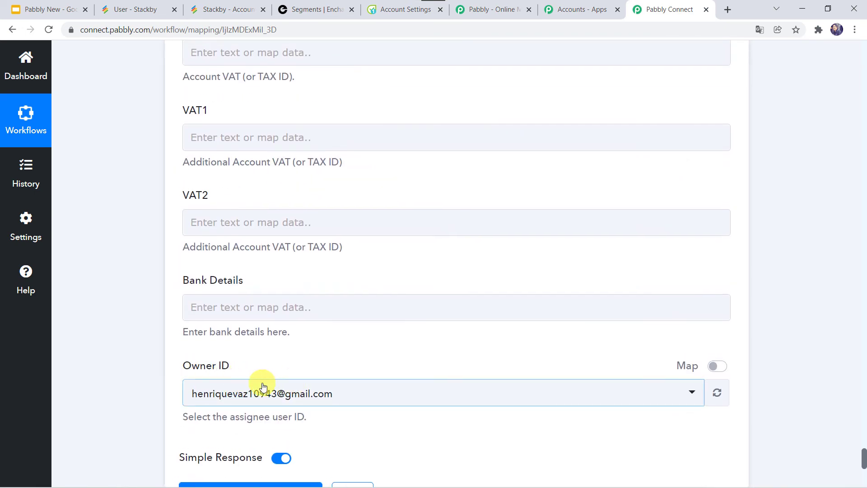
pyautogui.scroll(-3, 162, 376)
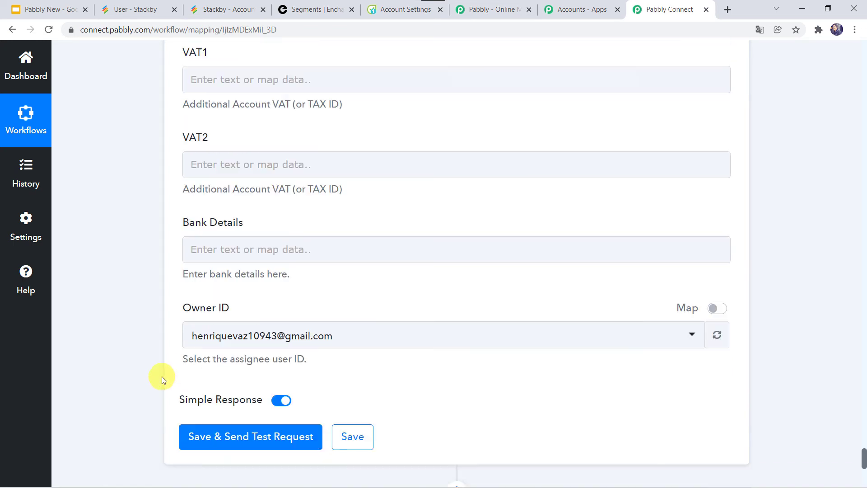
# Save the Flowlu step and send a test request, receiving response IDs 4 and 10
pyautogui.click(237, 386)
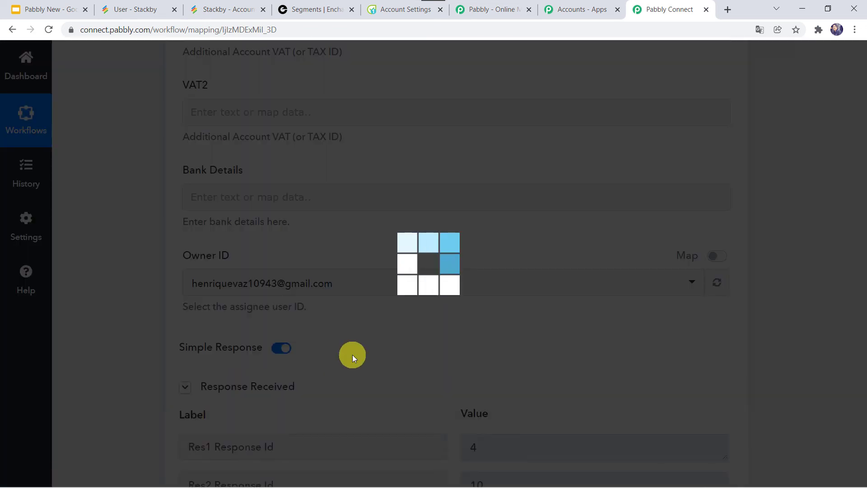
pyautogui.scroll(-2, 352, 354)
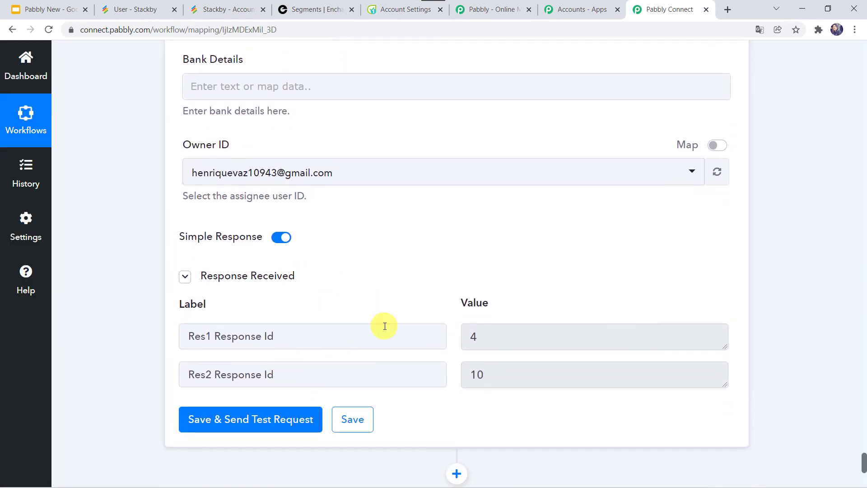
# Check Flowlu's CRM Contacts list for the new test contact, then return to Pabbly Connect
pyautogui.click(389, 9)
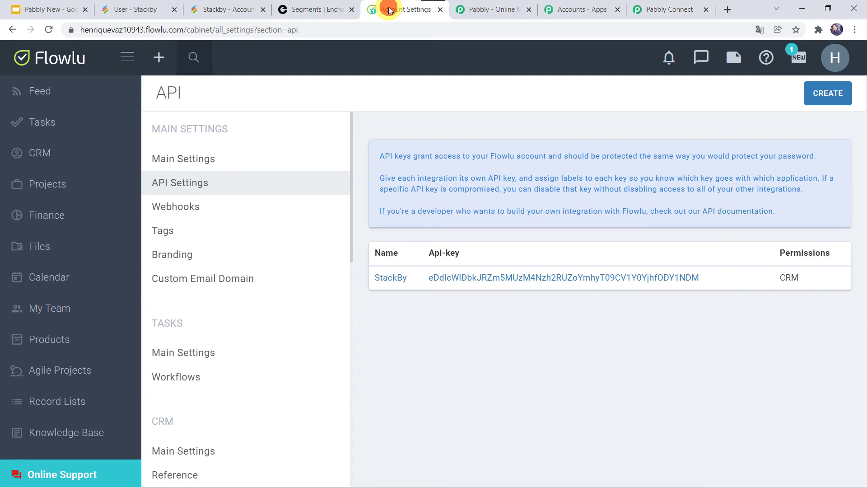
pyautogui.click(43, 155)
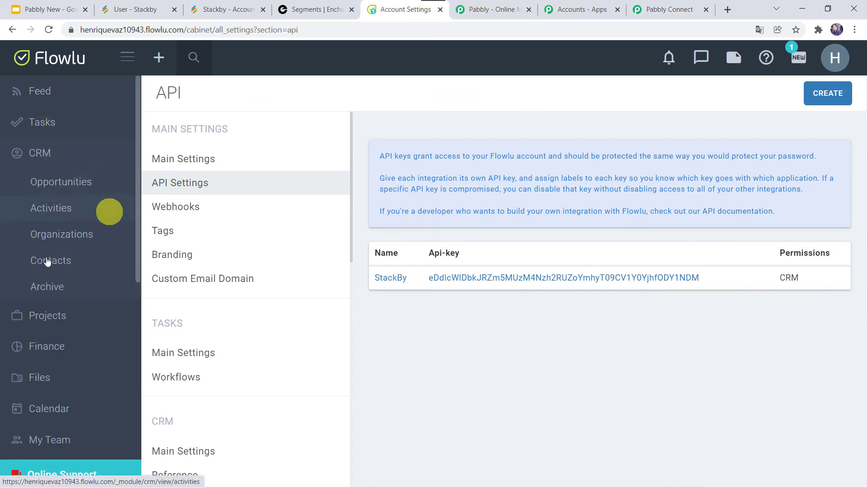
pyautogui.click(67, 267)
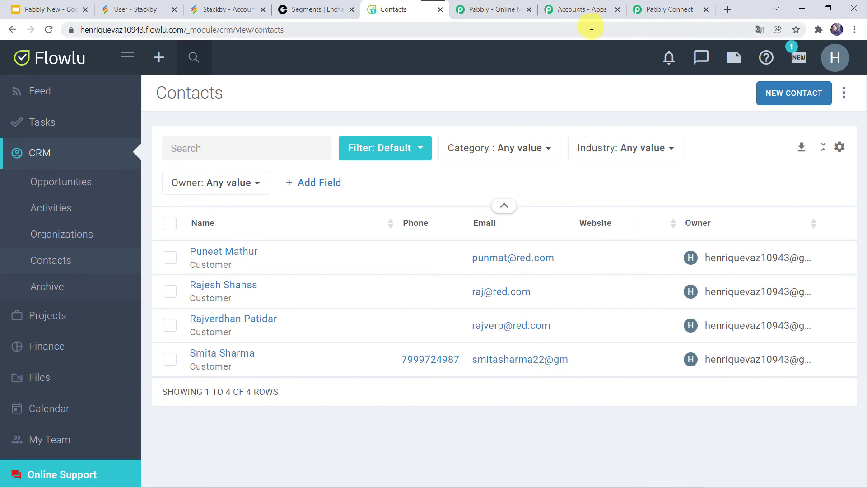
pyautogui.click(670, 10)
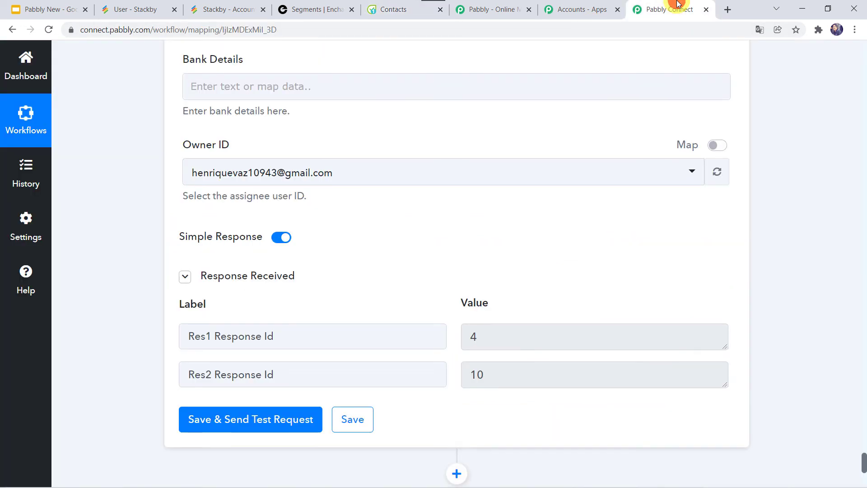
# Save the Flowlu action's mapping and bring up Stackby's User stack Contact table
pyautogui.click(351, 418)
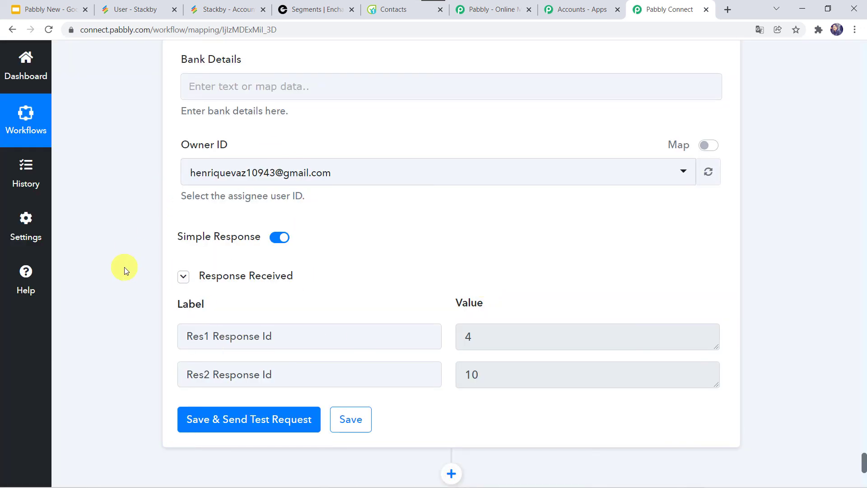
pyautogui.click(137, 9)
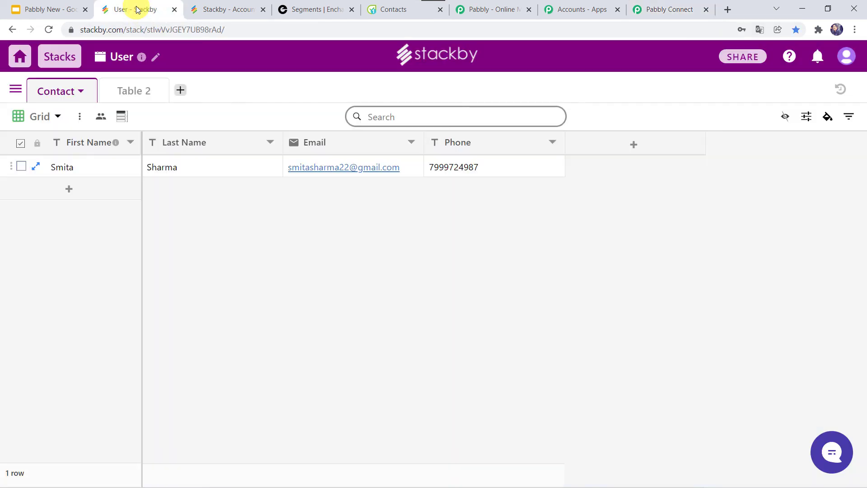
# Add a new Contact row with the contact's last name, first name, e-mail and phone number
pyautogui.click(70, 192)
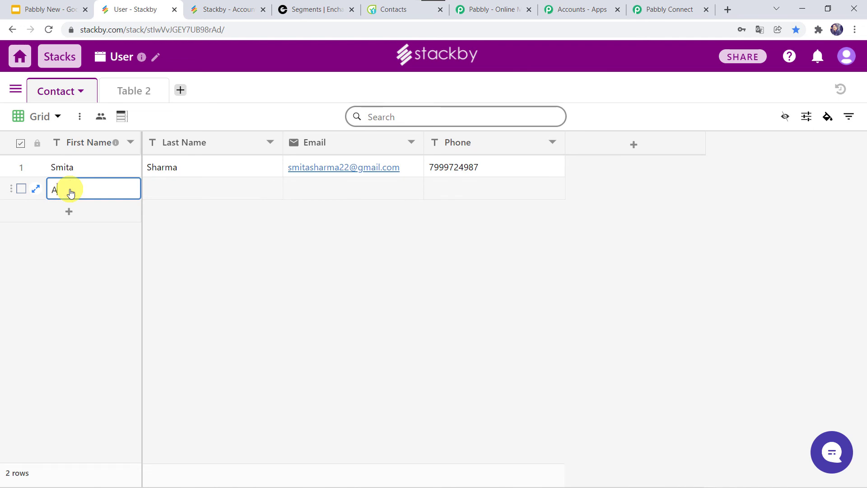
pyautogui.click(150, 189)
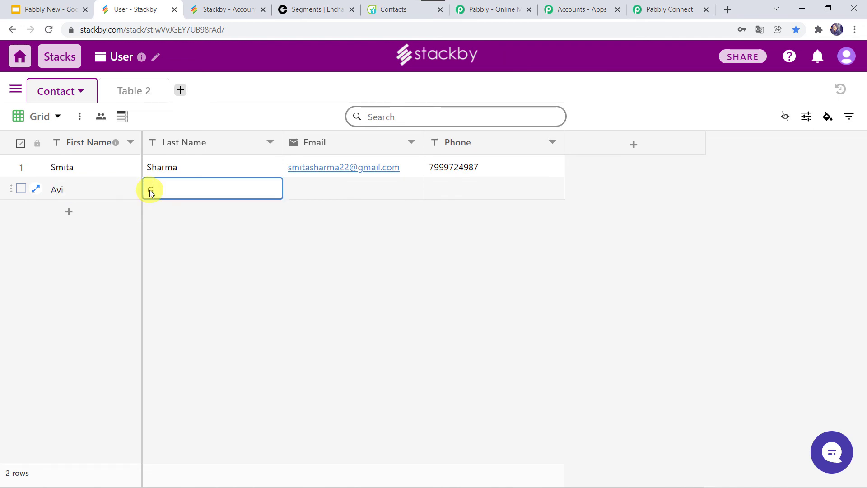
pyautogui.write('Gupta')
pyautogui.press('Tab')
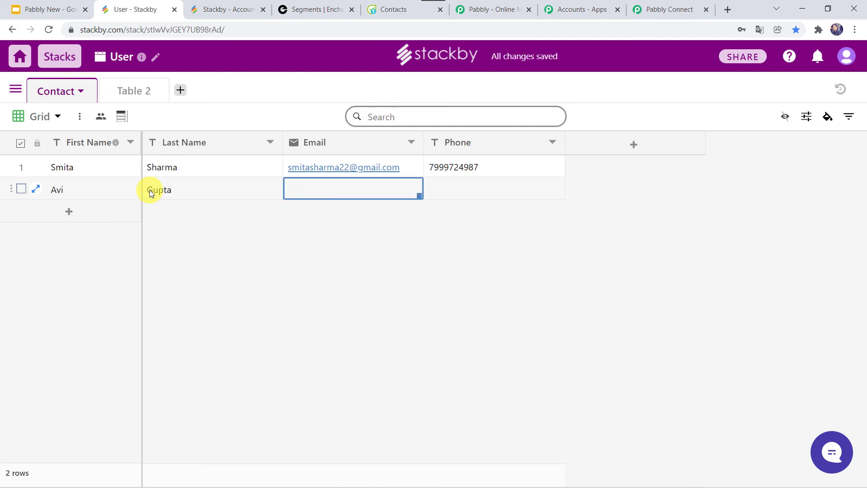
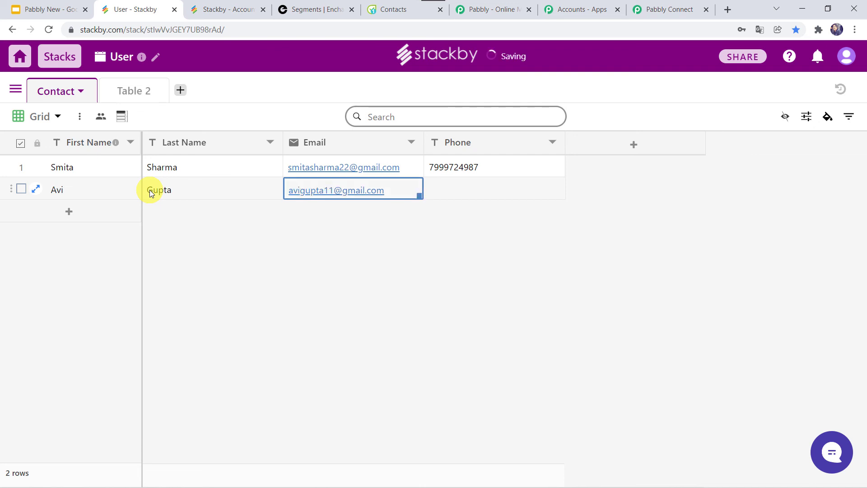
pyautogui.press('Tab')
pyautogui.write('8888')
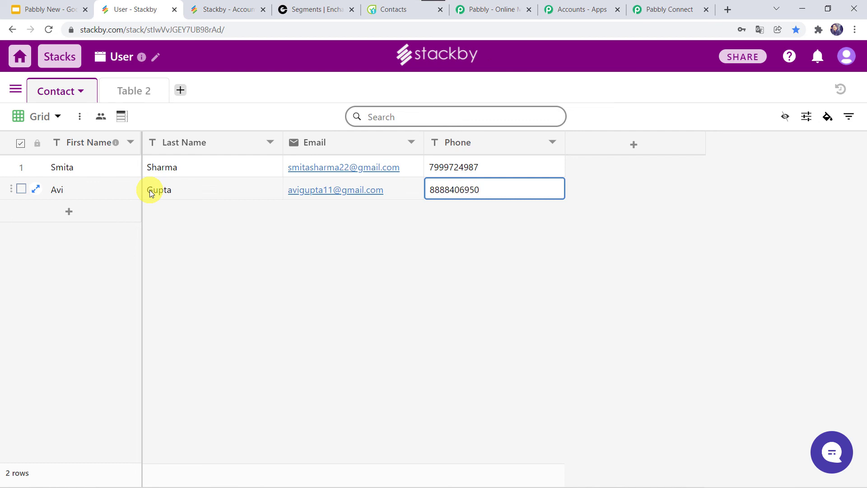
pyautogui.press('Return')
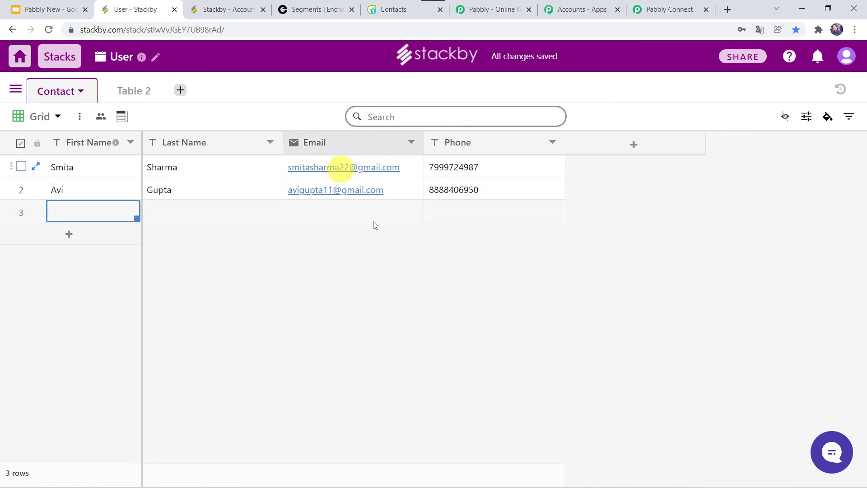
pyautogui.click(316, 9)
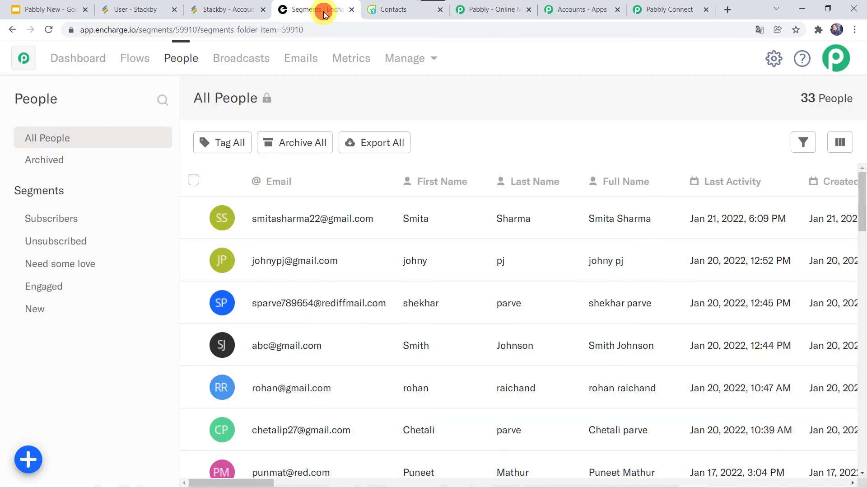
# Reload Encharge's All People list until the new Stackby contact tops it, making 35 people
pyautogui.click(47, 30)
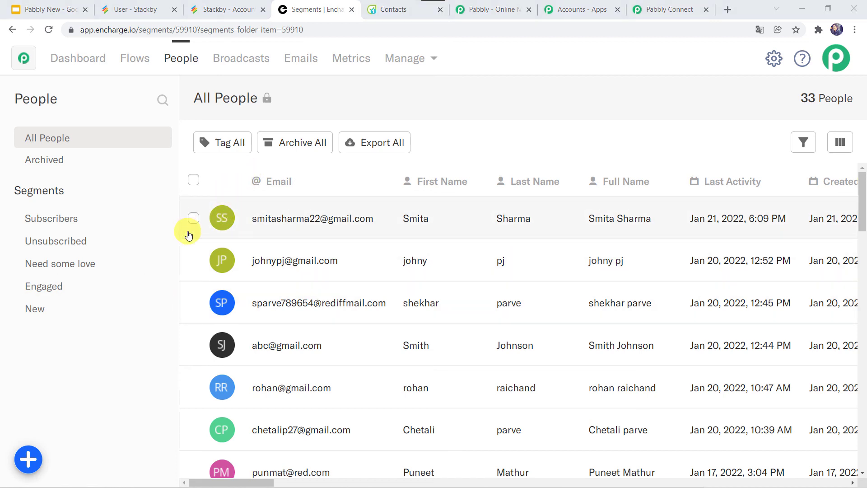
pyautogui.click(50, 30)
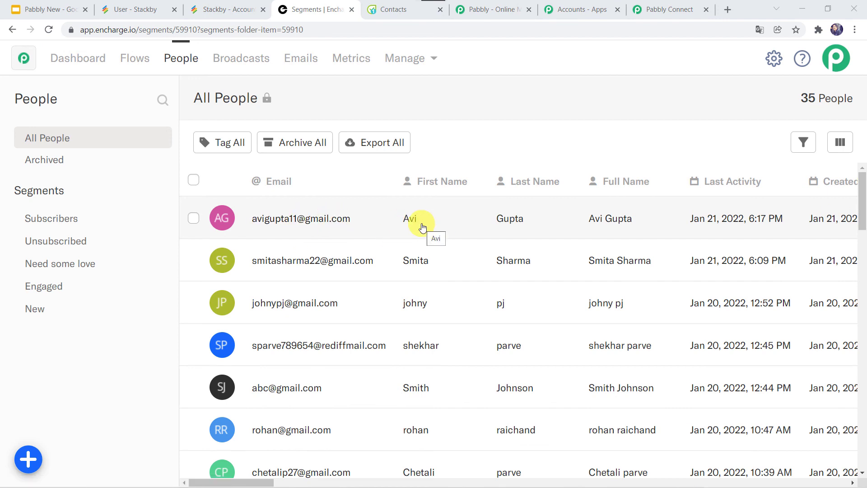
pyautogui.click(381, 8)
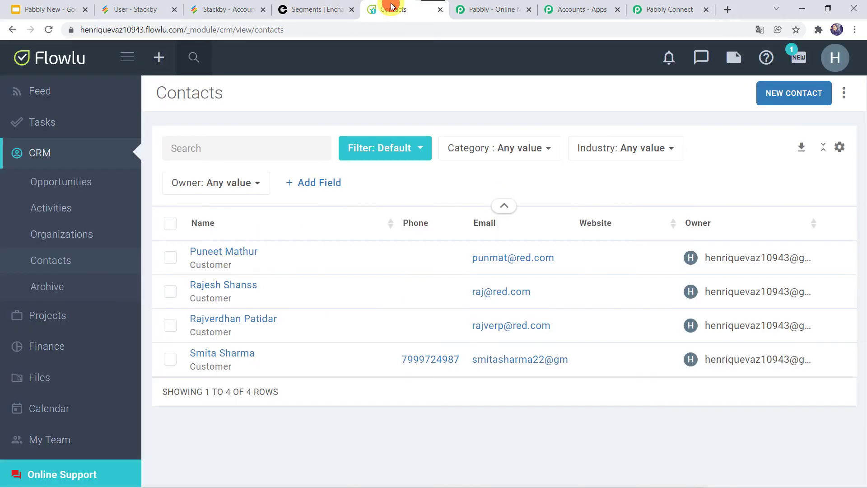
# Reload Flowlu's Contacts list so the new Stackby contact appears as the fifth row
pyautogui.click(53, 31)
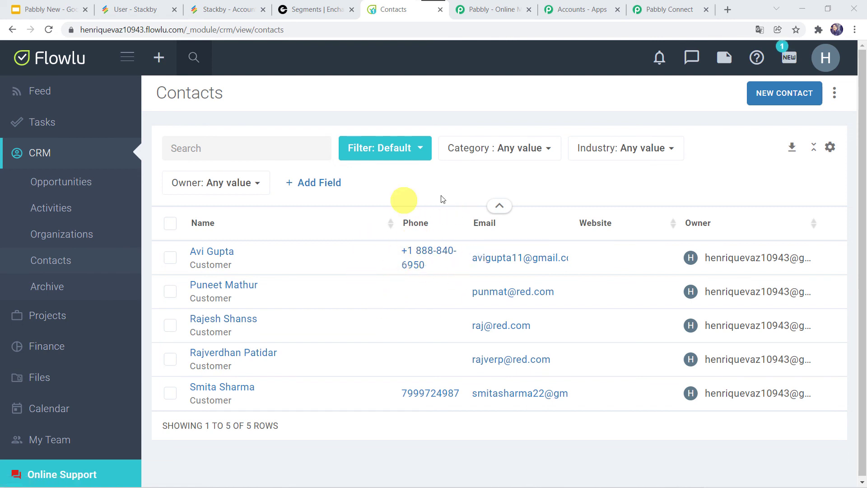
pyautogui.click(667, 10)
# Collapse the Flowlu, Encharge and Stackby step panels of the switched-on workflow
pyautogui.scroll(20, 383, 175)
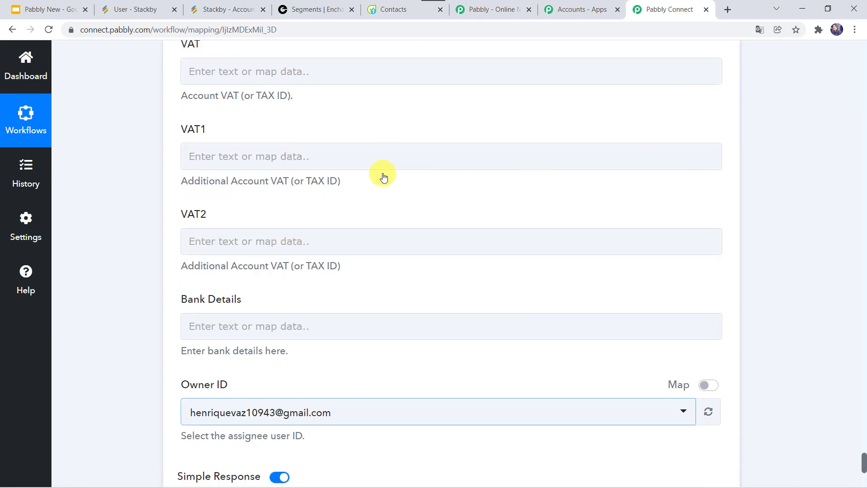
pyautogui.scroll(15, 131, 164)
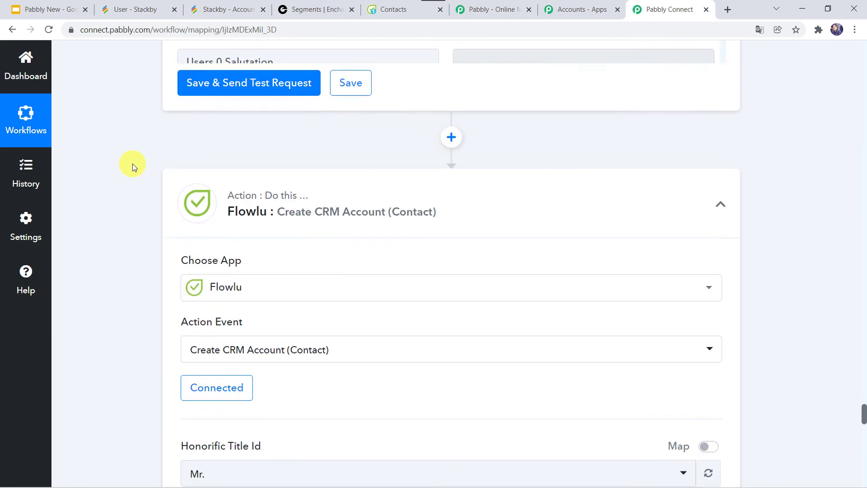
pyautogui.scroll(-1, 132, 163)
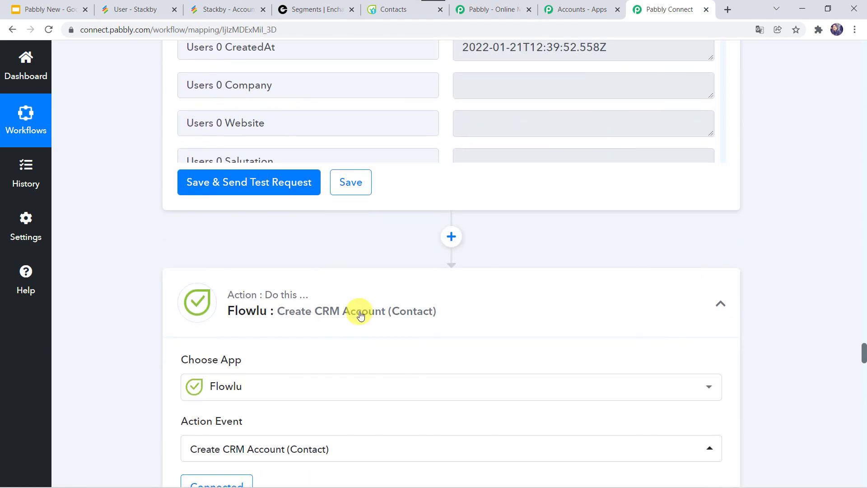
pyautogui.click(355, 277)
pyautogui.scroll(-20, 148, 137)
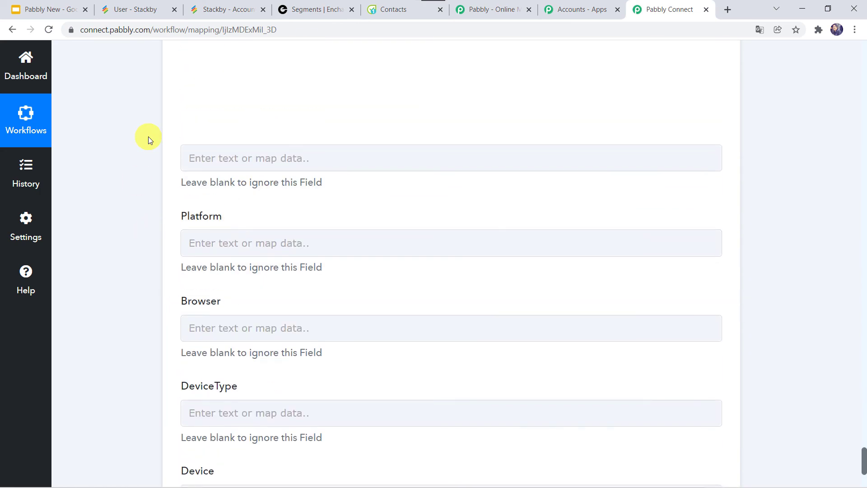
pyautogui.scroll(20, 148, 136)
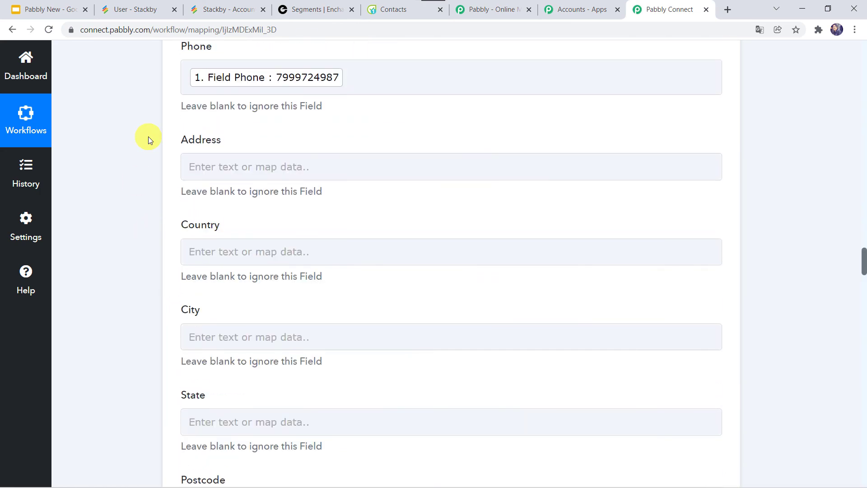
pyautogui.scroll(5, 148, 136)
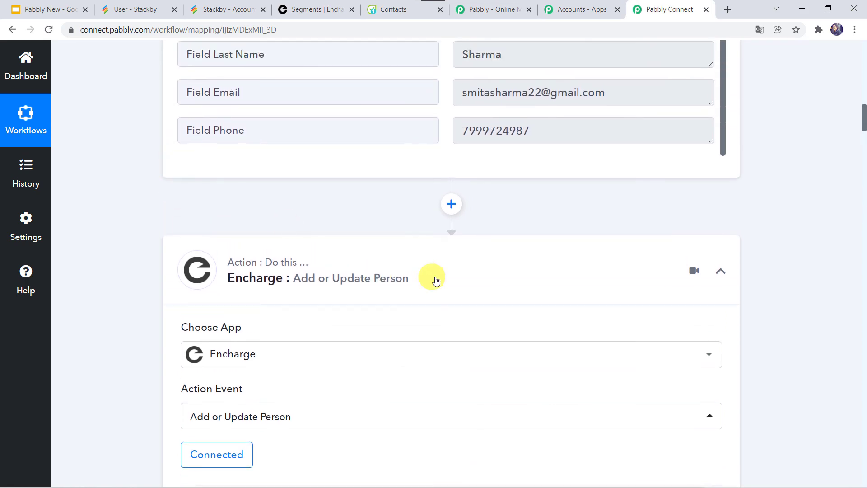
pyautogui.click(436, 277)
pyautogui.scroll(15, 132, 184)
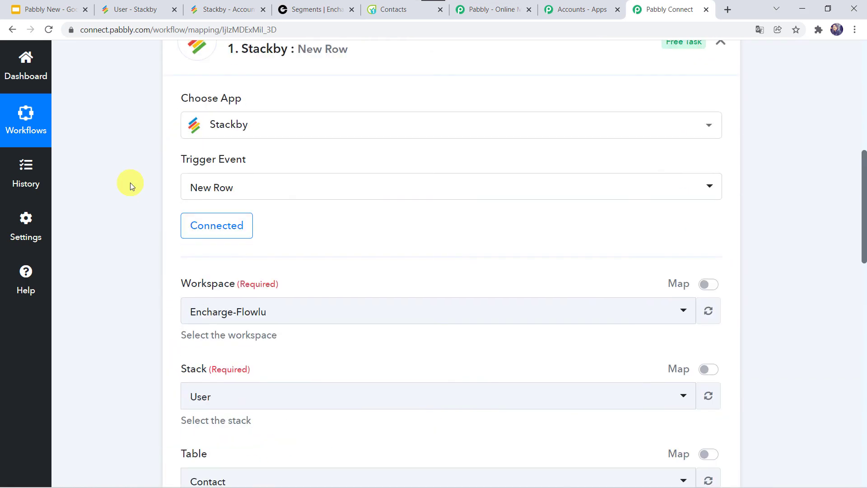
pyautogui.click(425, 167)
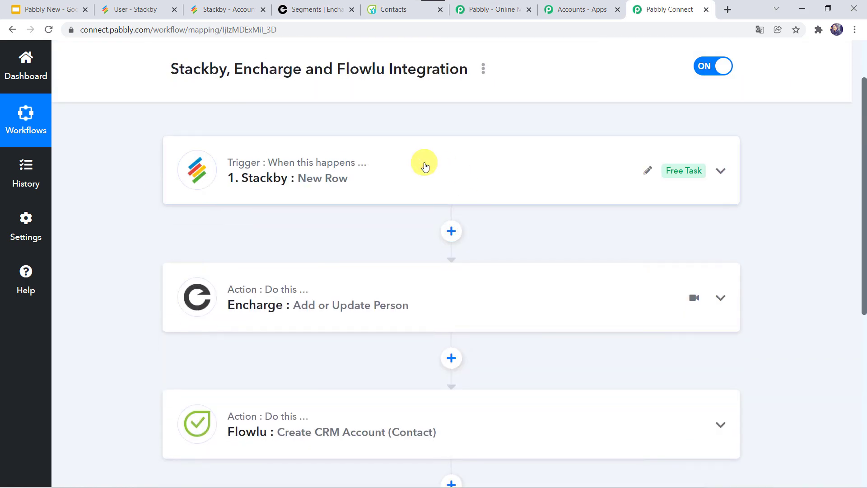
pyautogui.scroll(1, 319, 165)
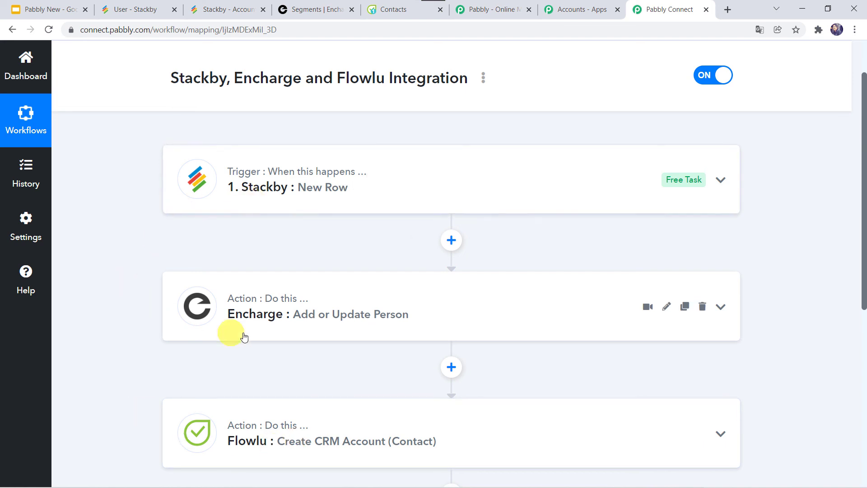
pyautogui.scroll(2, 184, 272)
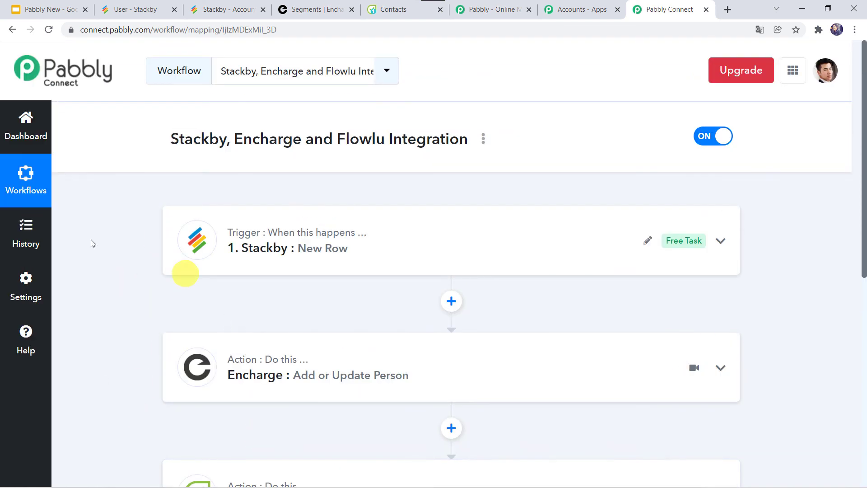